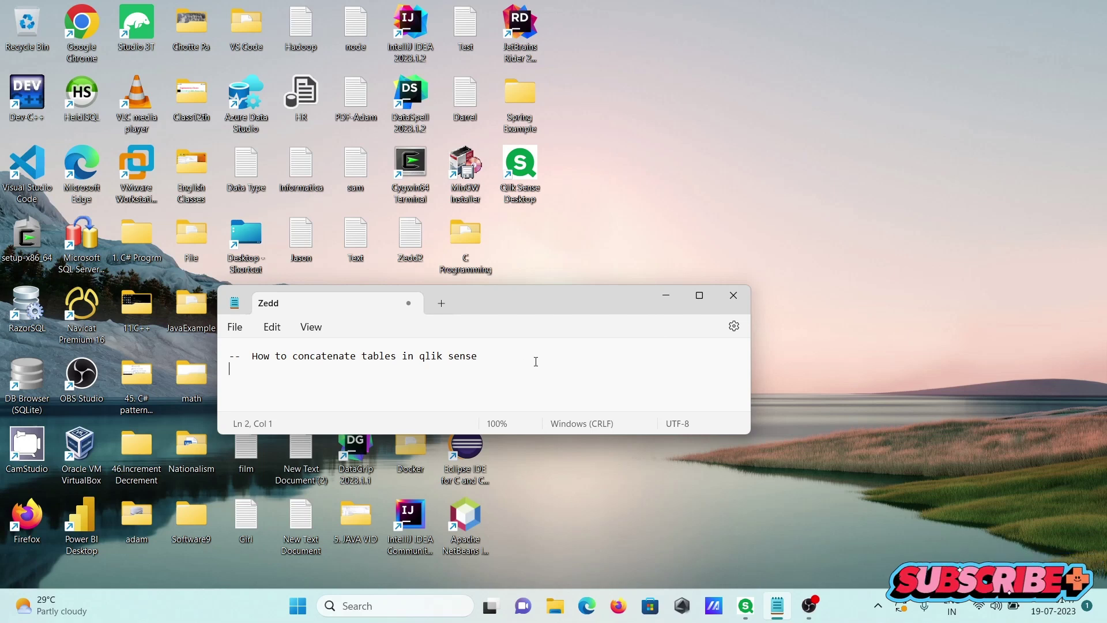
Step: Minimize the Notepad note and bring the Qlik Sense Desktop hub to the front
left_click(667, 295)
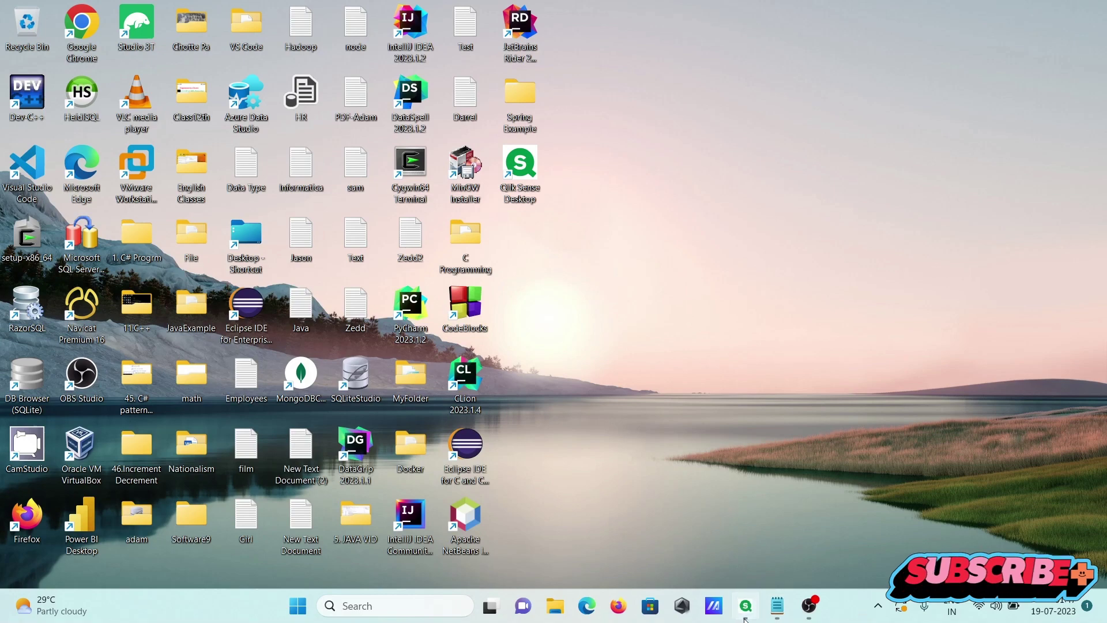
left_click(745, 606)
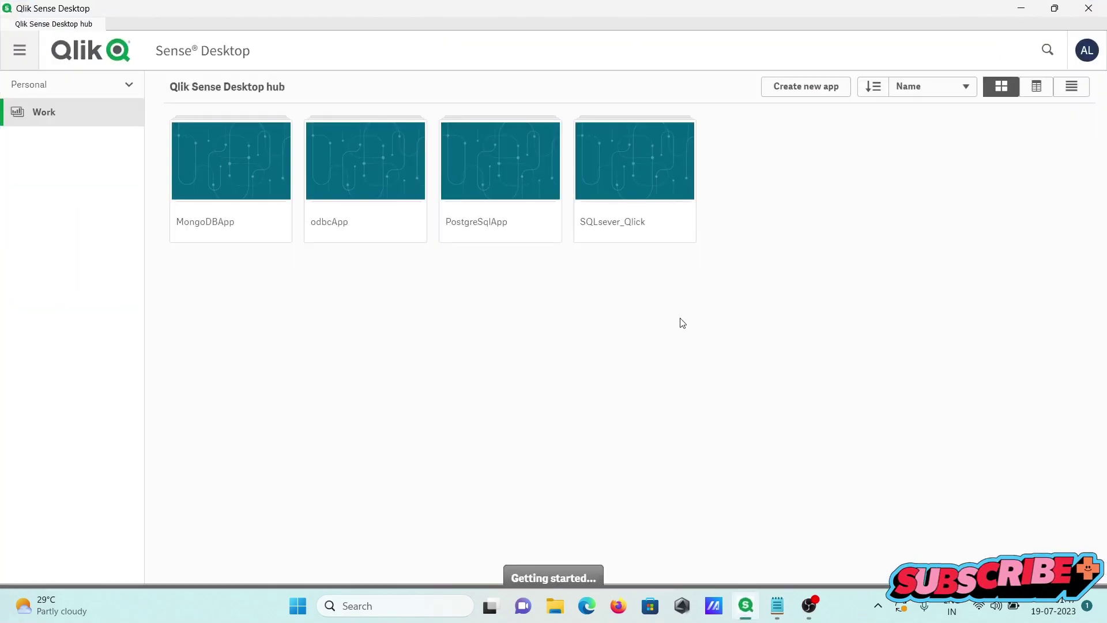
Step: Create an app named 'ConcateTables' from the hub and open its empty data manager
left_click(808, 87)
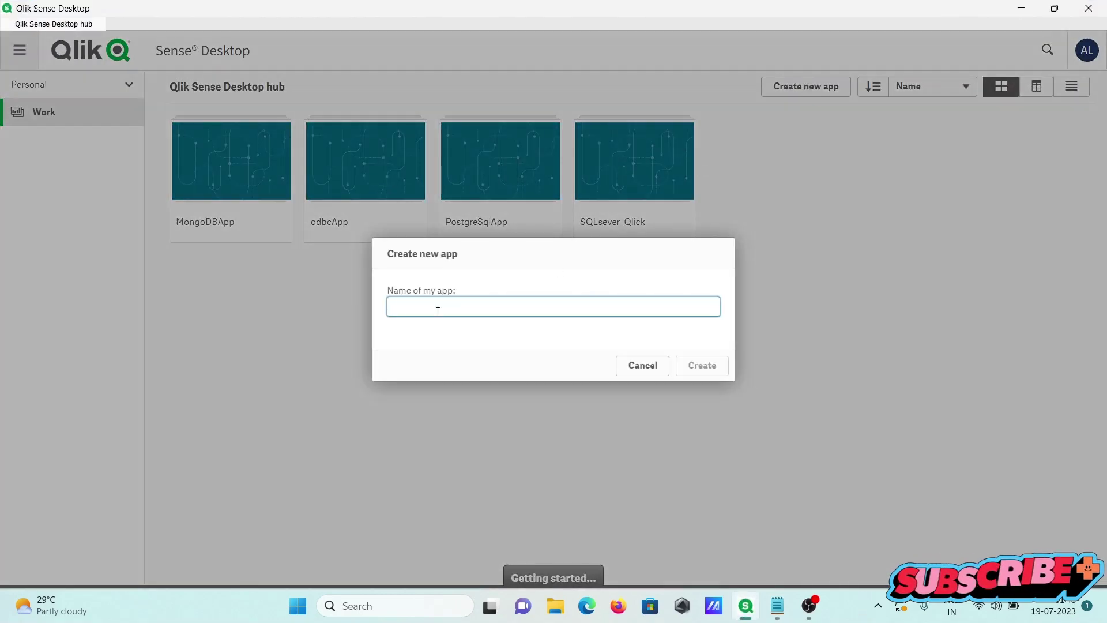
type("C")
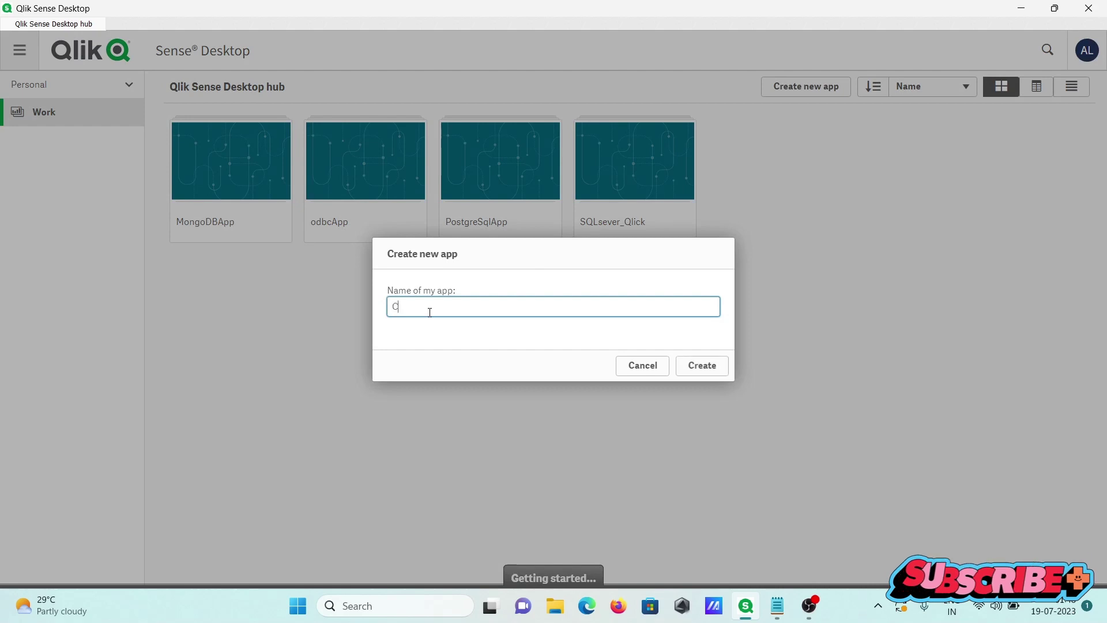
type("oncateTables")
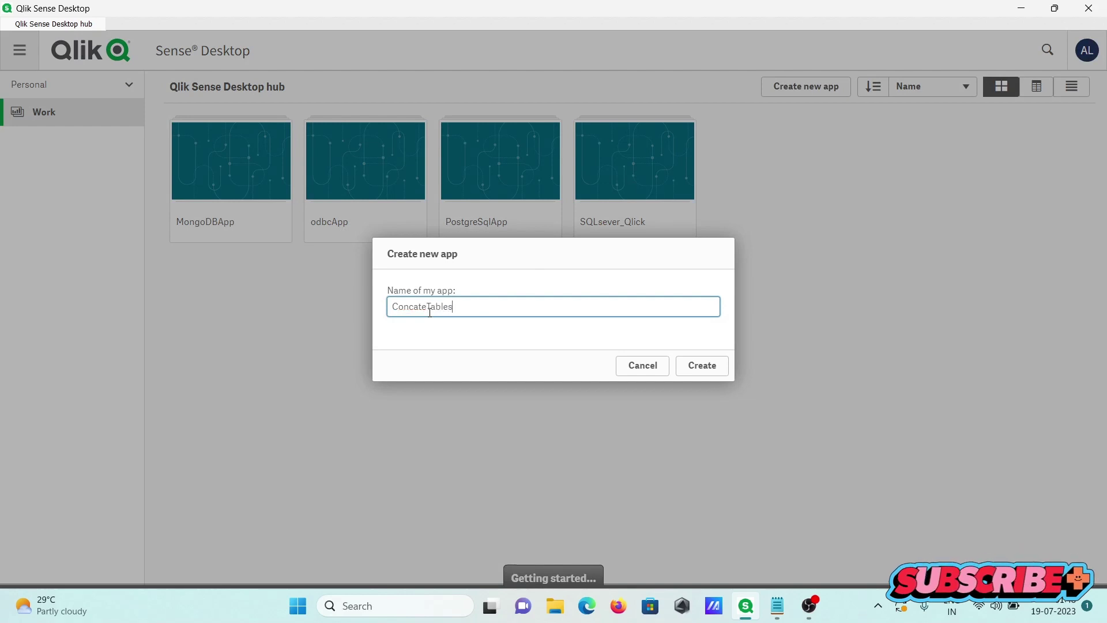
left_click(697, 372)
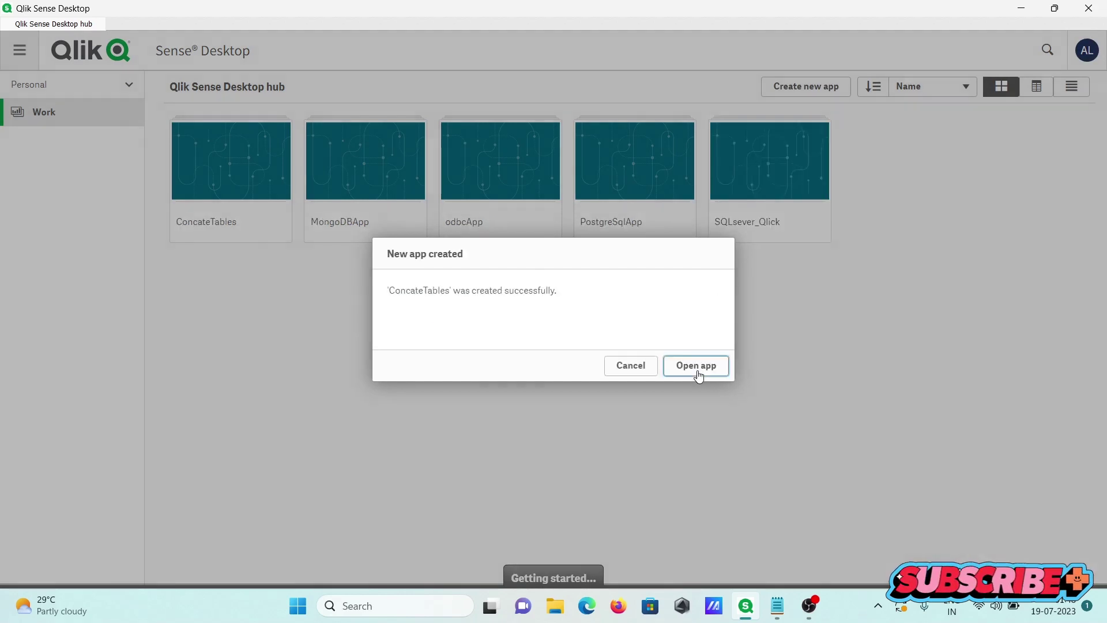
left_click(686, 366)
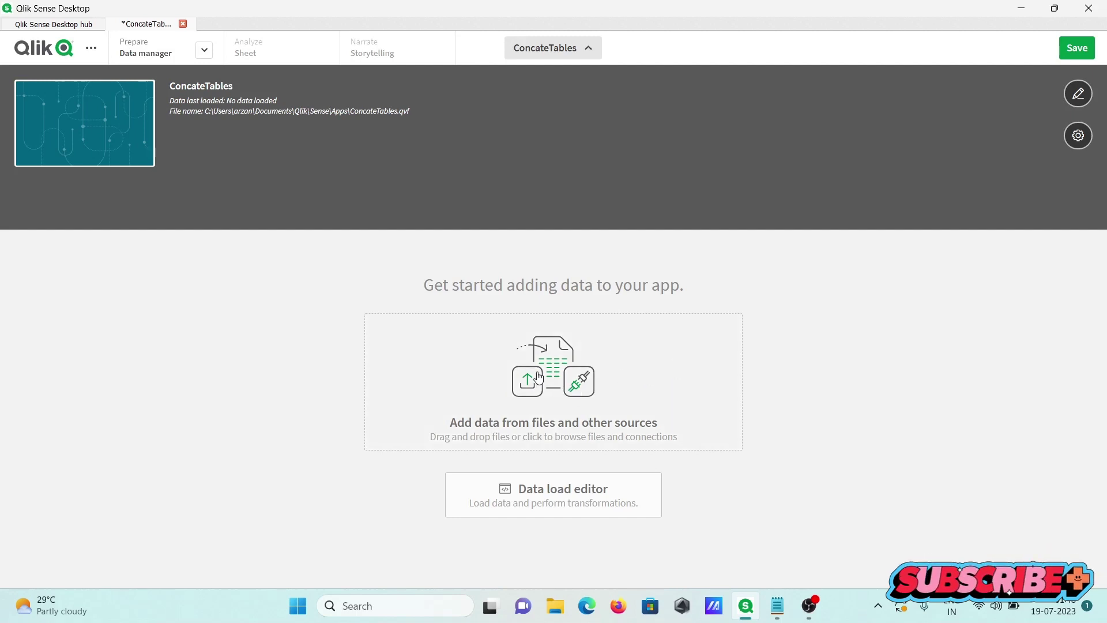
Step: Start adding data to the app and choose Oracle as the source
left_click(559, 372)
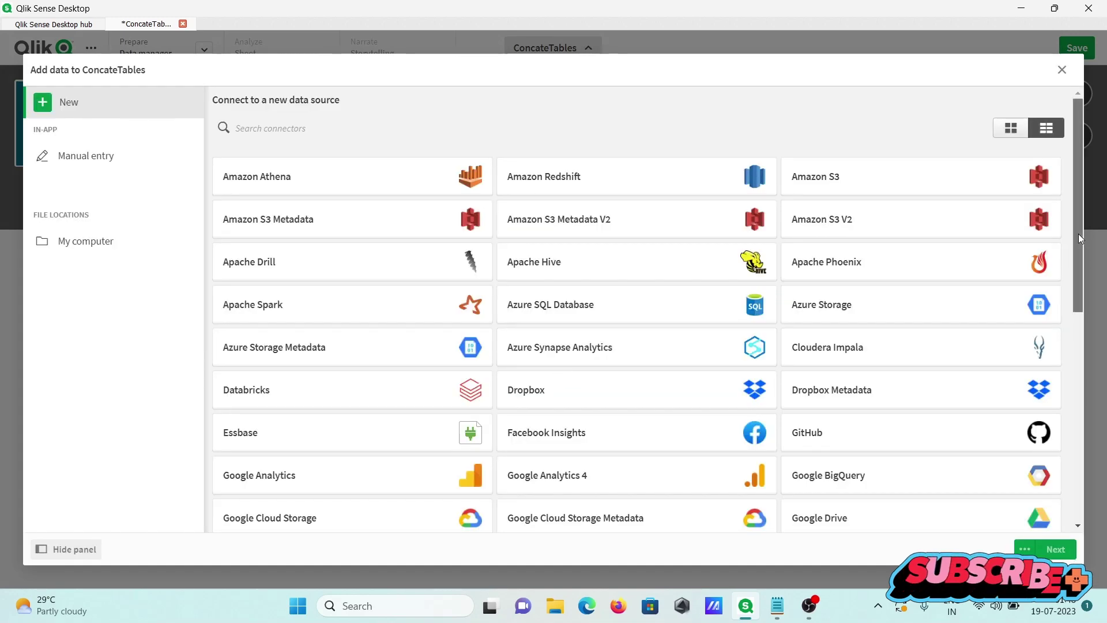
left_click_drag(1079, 233, 1084, 344)
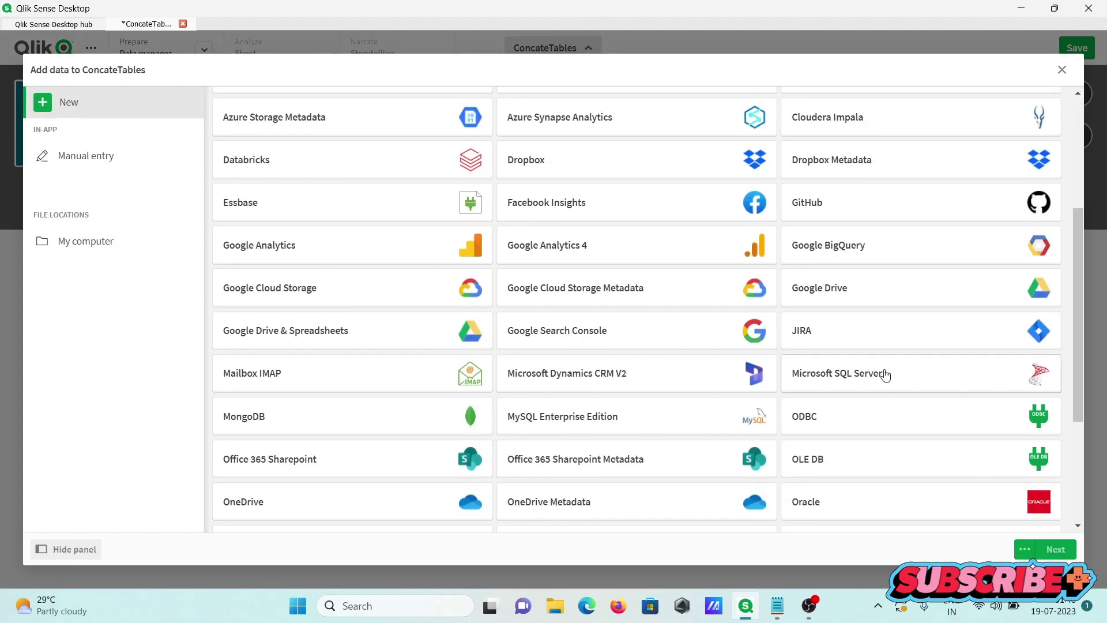
left_click(853, 502)
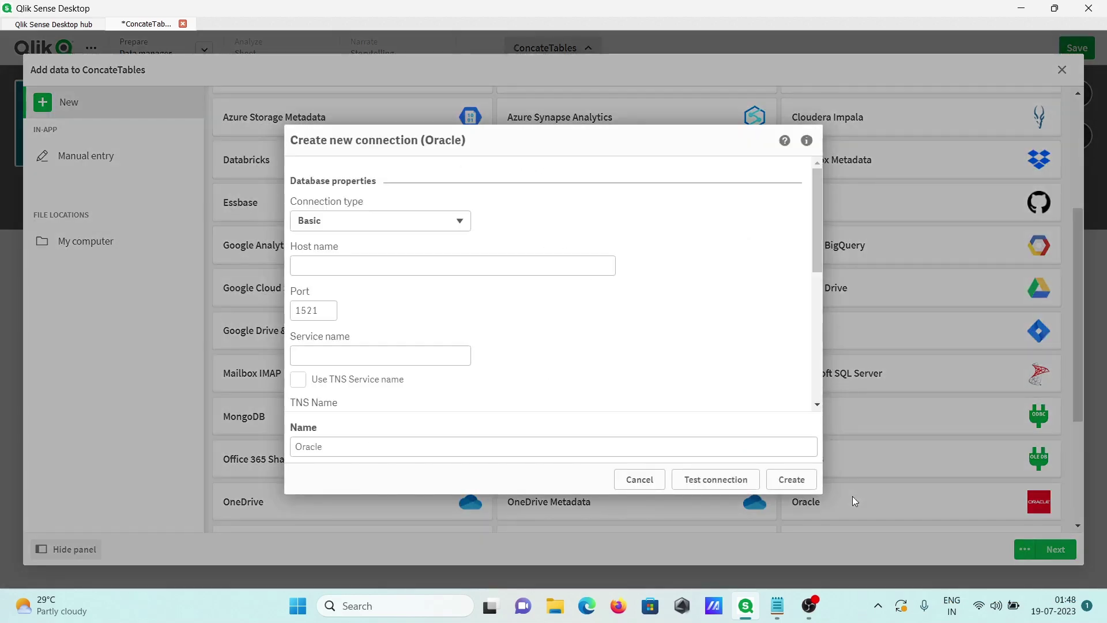
Step: Enter host localhost, service orcl, user name and password, test successfully, and create Oracle_localhost
left_click(315, 264)
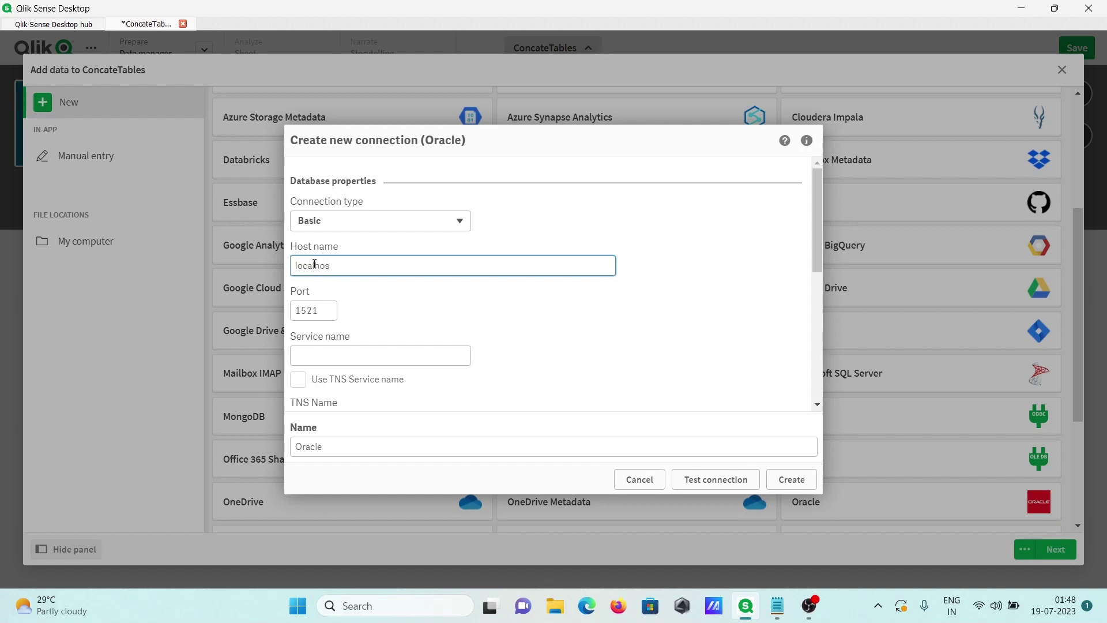
key("Tab")
key("Tab")
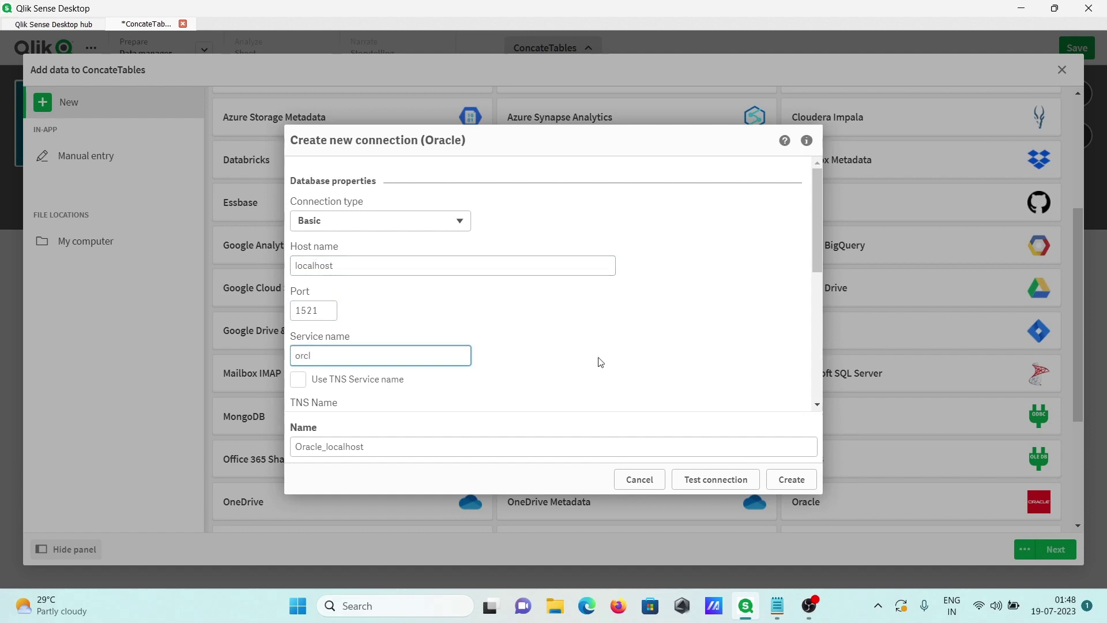
scroll(598, 343, "down", 4)
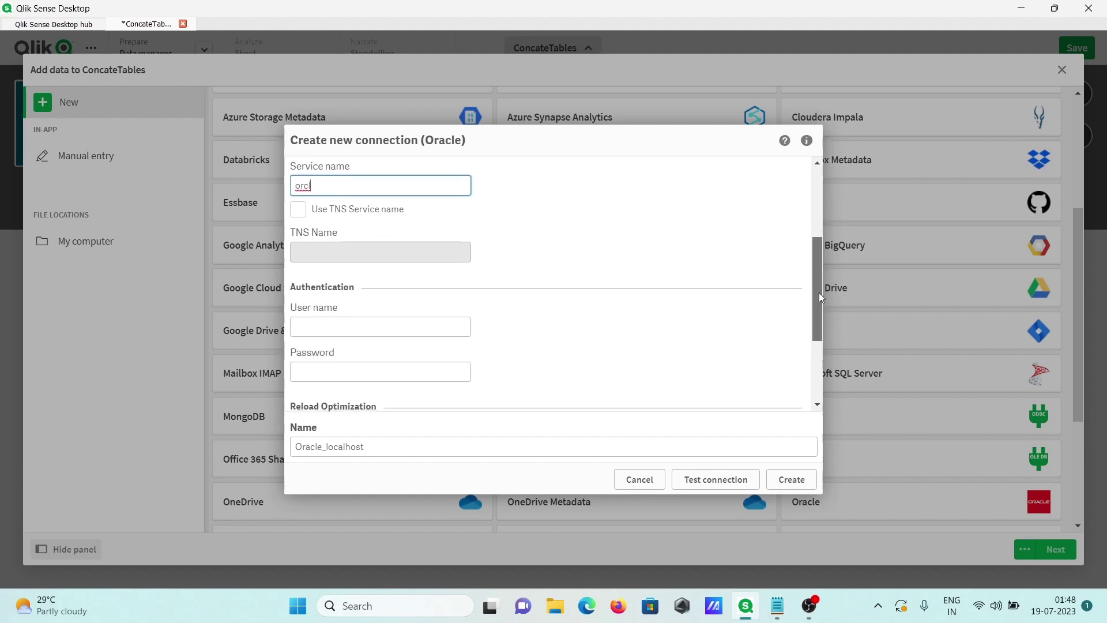
left_click(322, 297)
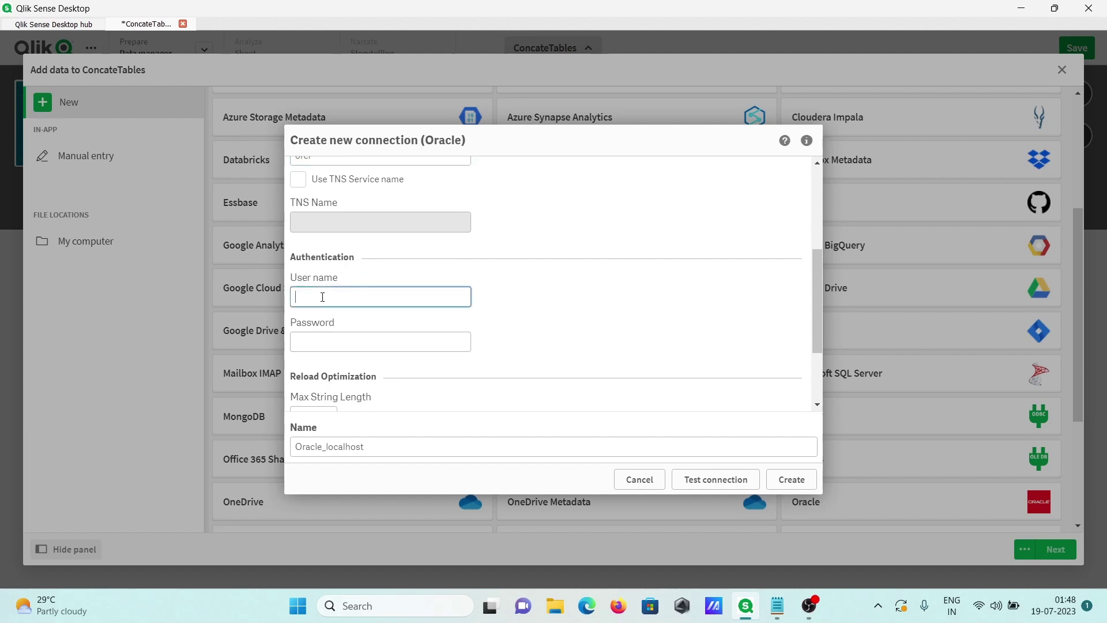
key("Tab")
type("h")
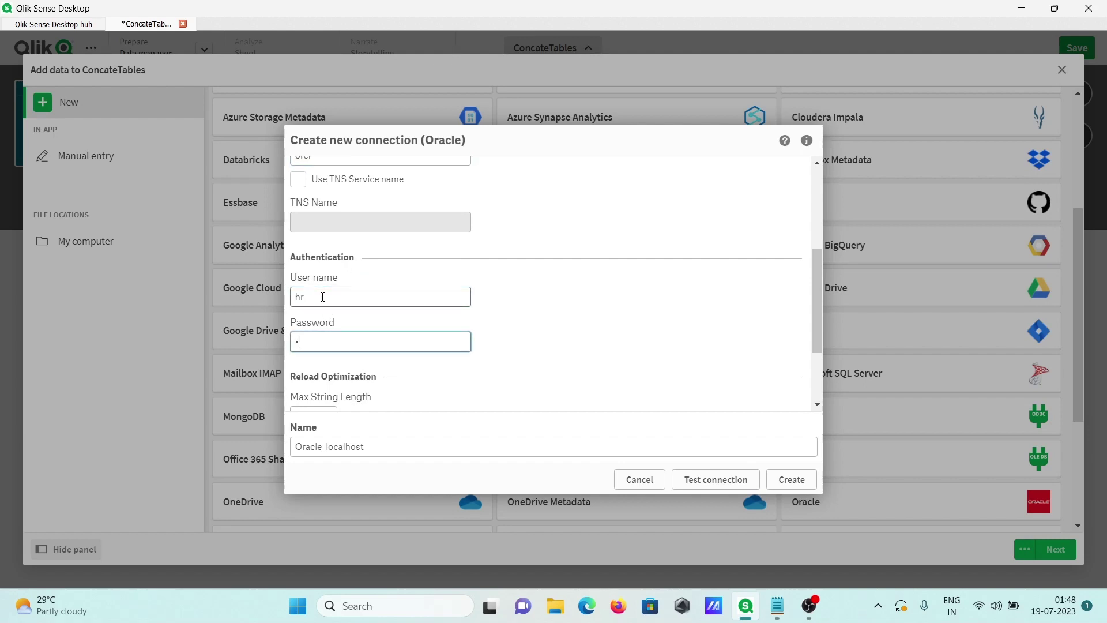
type("r")
left_click(713, 485)
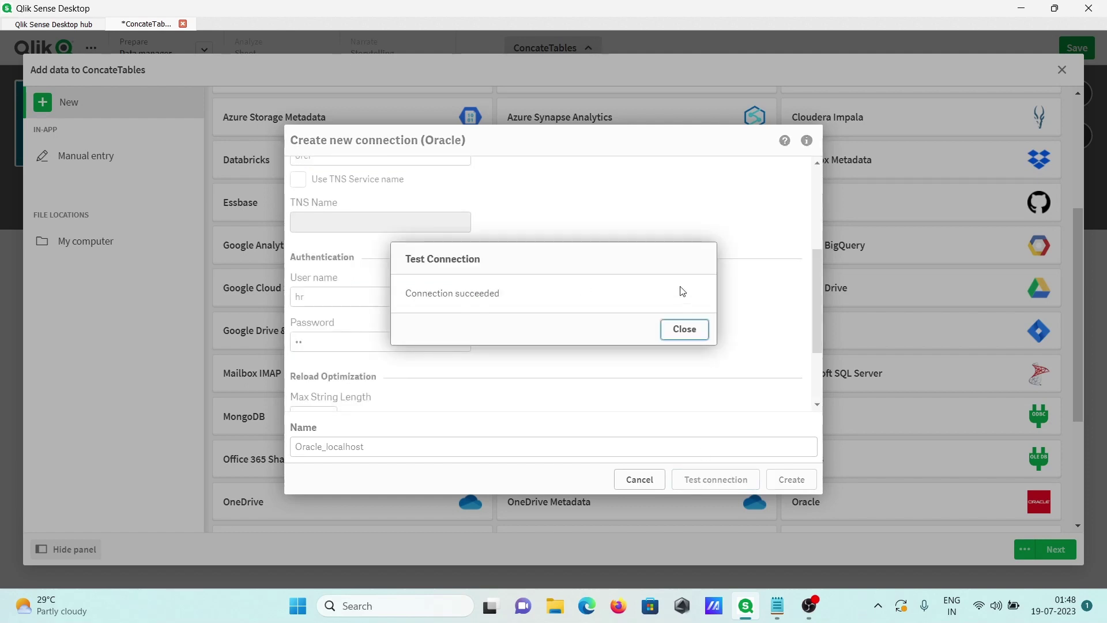
left_click(684, 330)
left_click(795, 479)
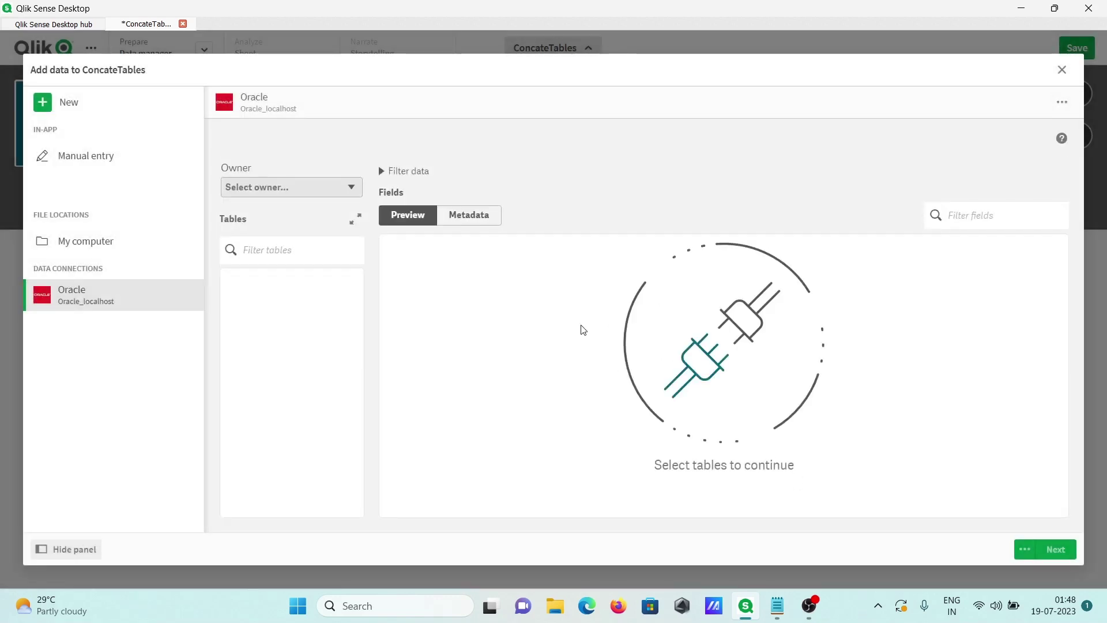
Step: Pick owner HR, select COUNTRIES with all three fields, and load it into the app
left_click(312, 188)
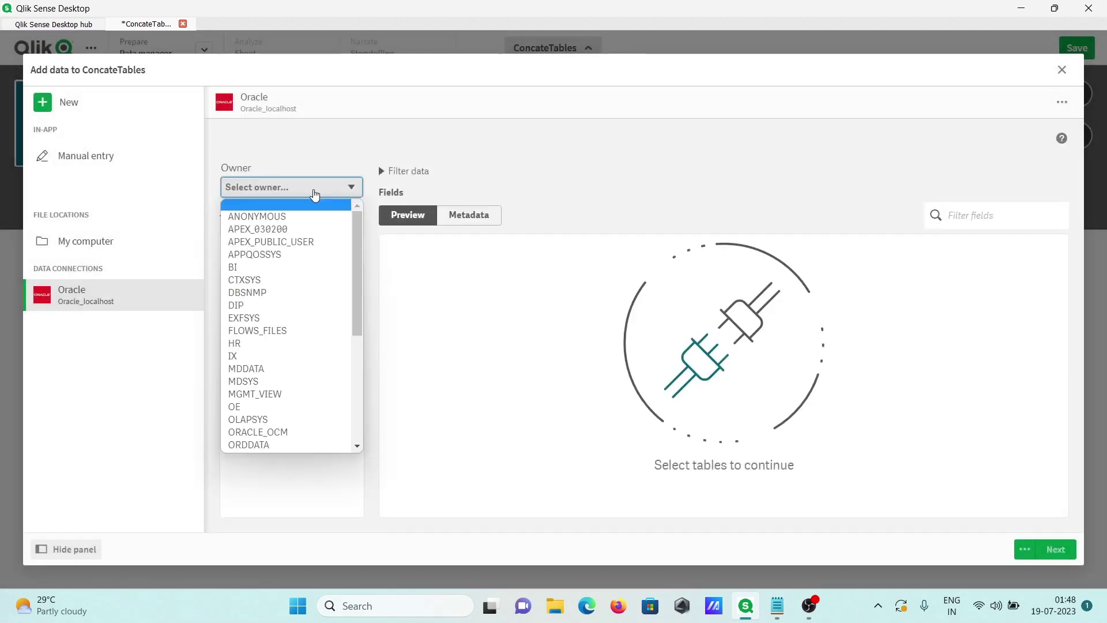
left_click(248, 345)
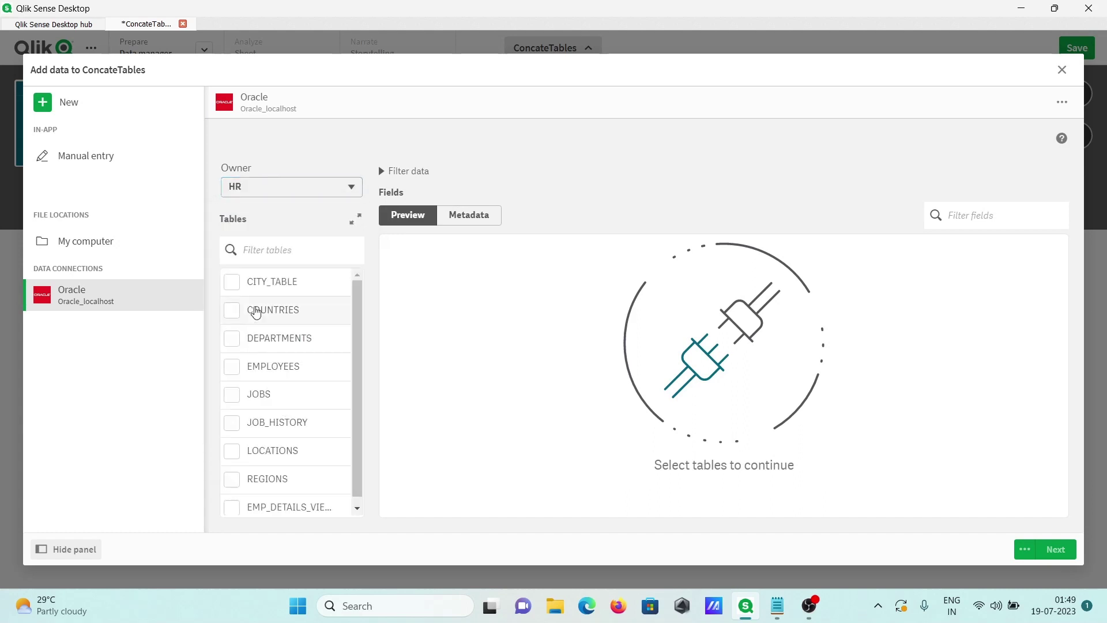
left_click(256, 312)
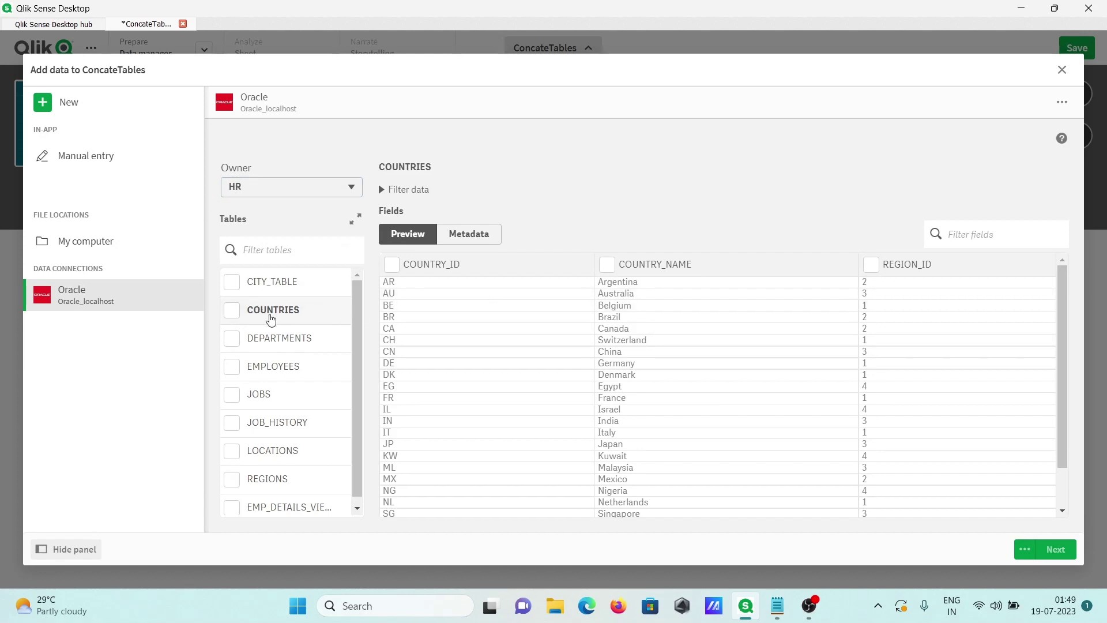
left_click(233, 311)
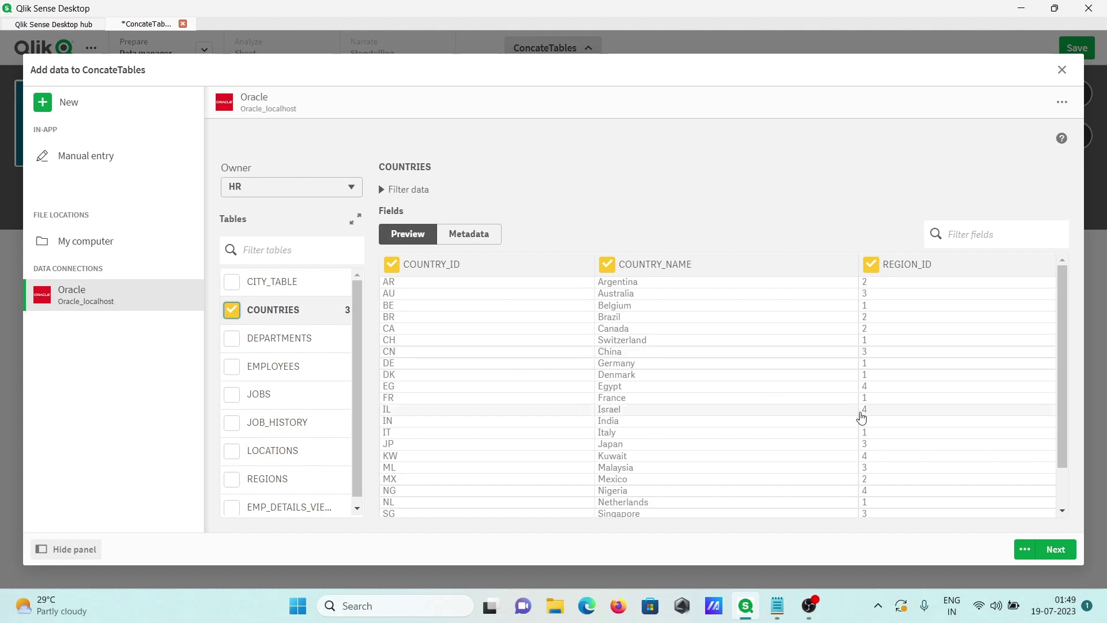
left_click(1051, 551)
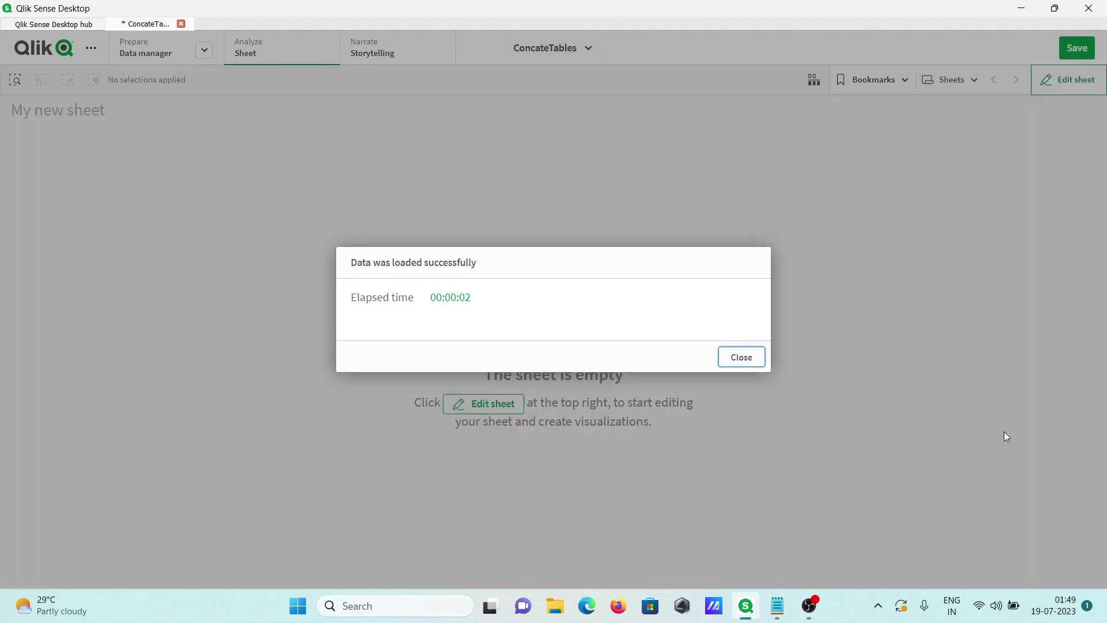
Step: Dismiss the load message, view the Data load editor, then return to the Data manager
left_click(744, 358)
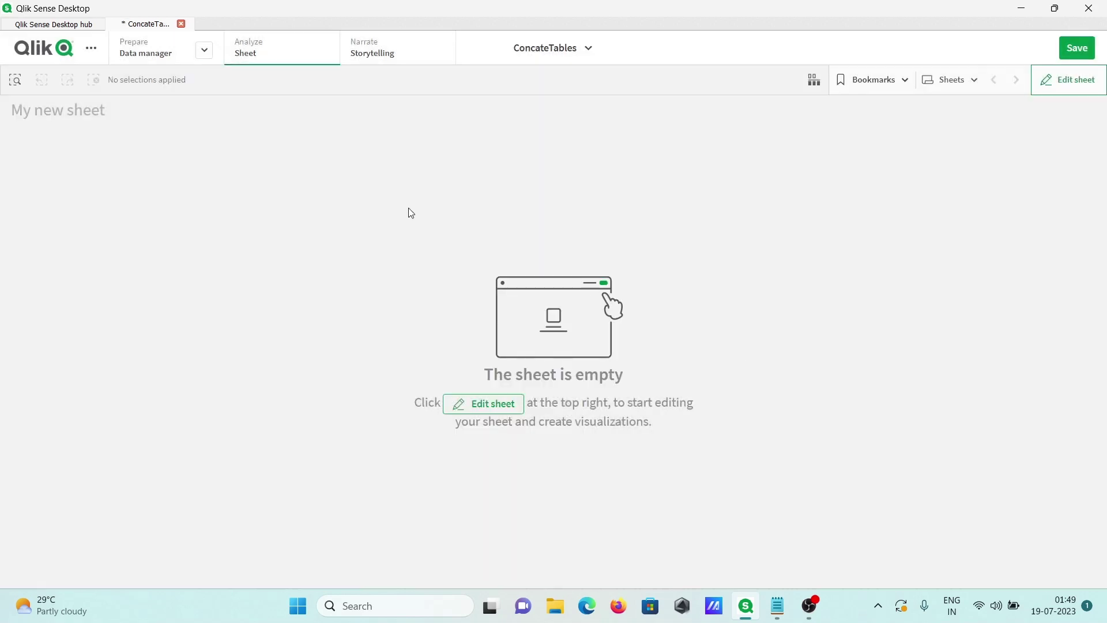
left_click(205, 50)
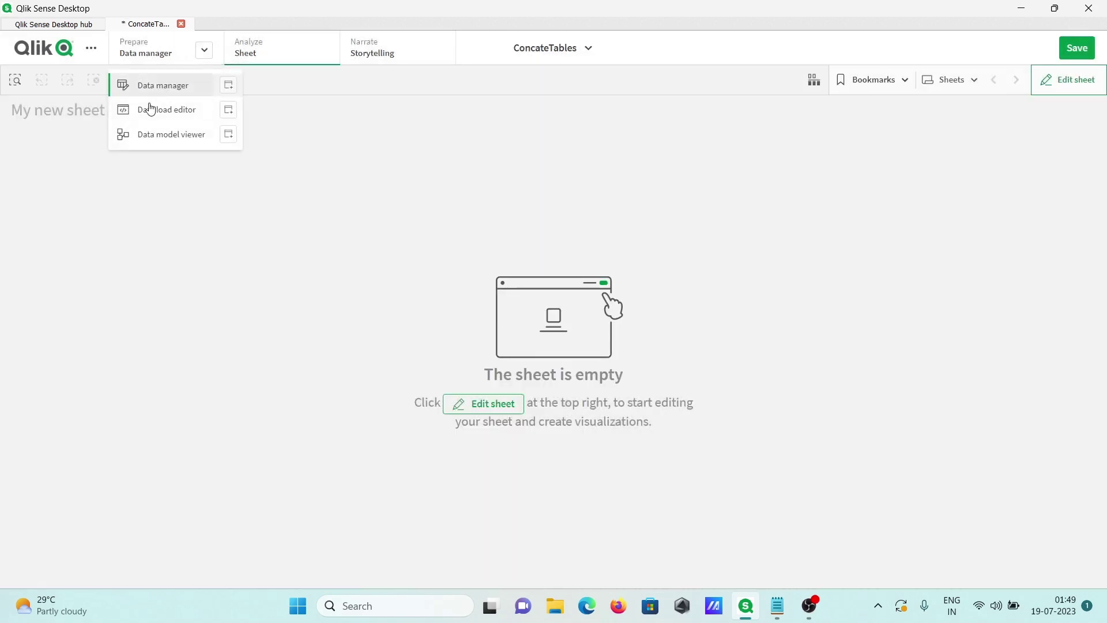
left_click(150, 110)
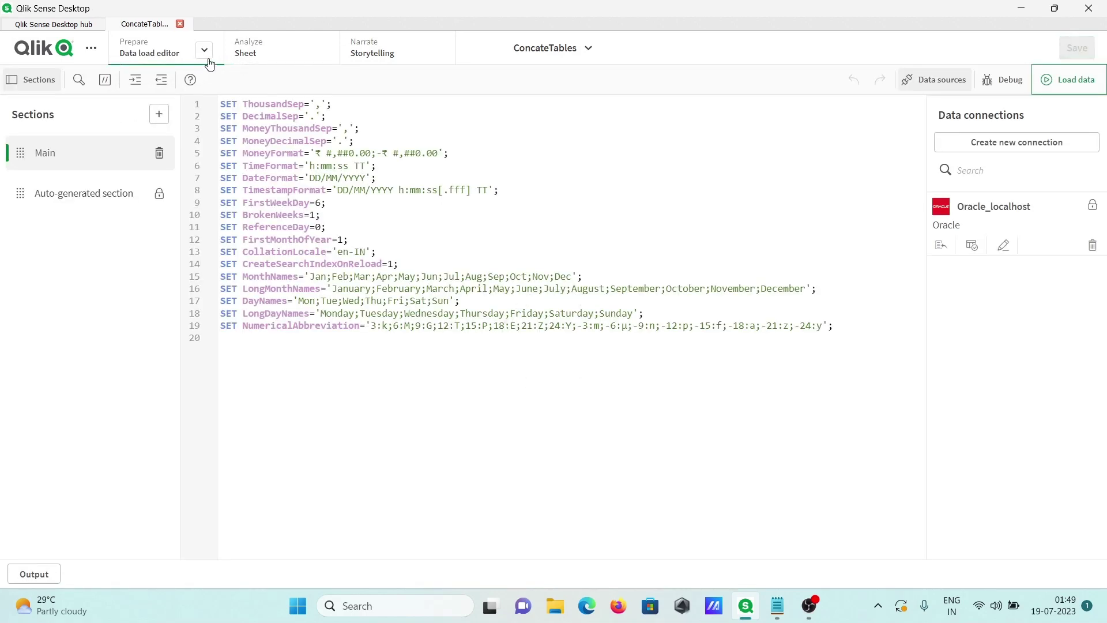
left_click(205, 50)
left_click(149, 84)
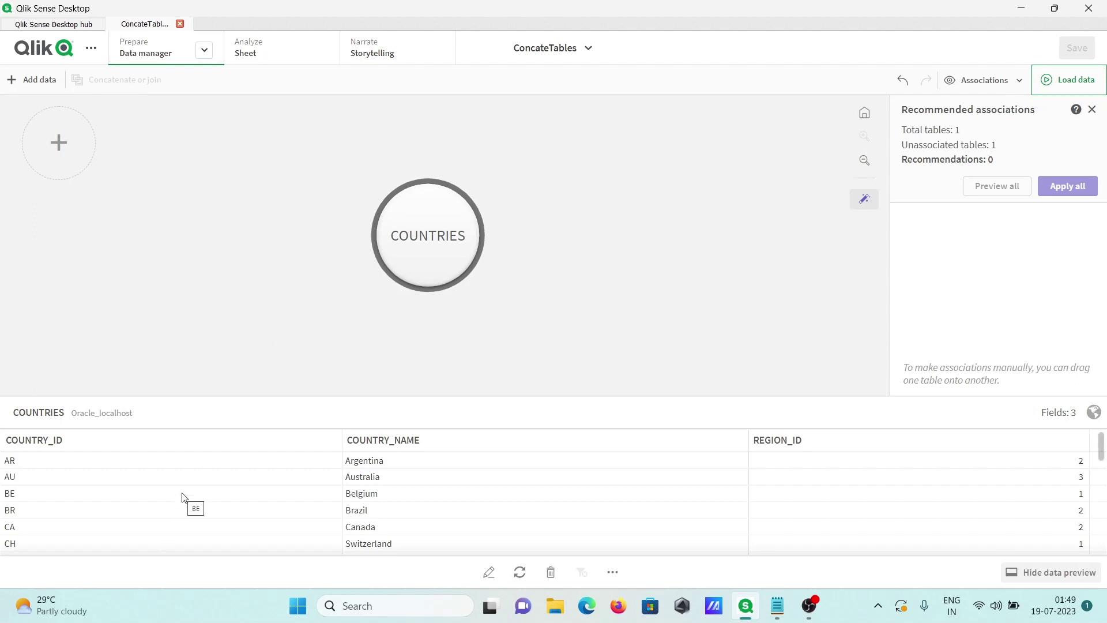
Step: Add a Microsoft SQL Server source with server localhost, port 1434 and database Adam
left_click(60, 149)
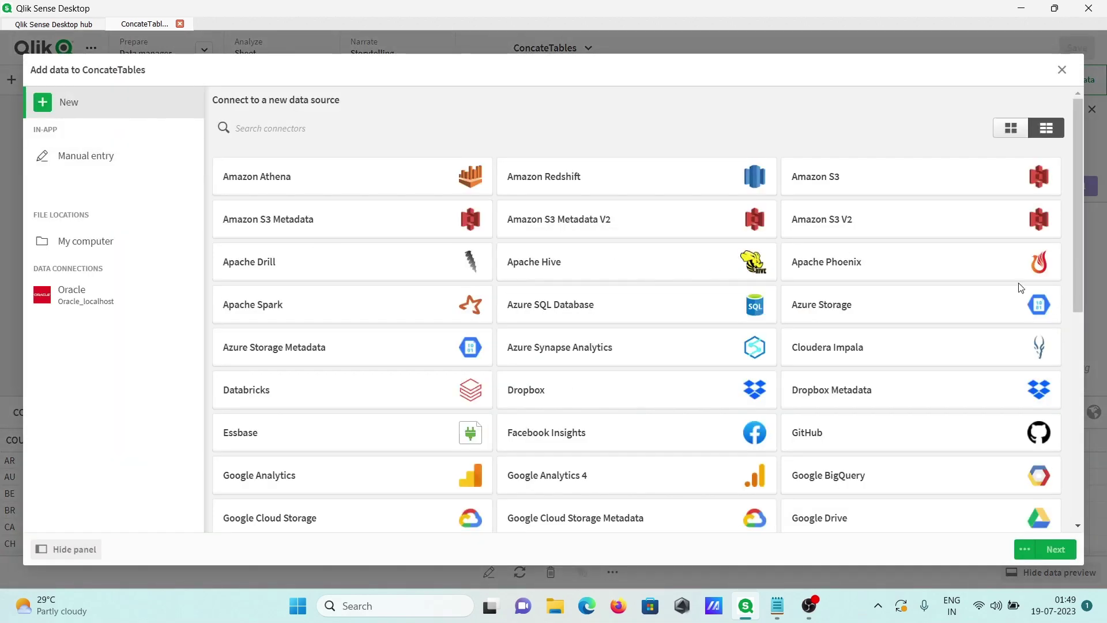
left_click_drag(1078, 199, 1074, 370)
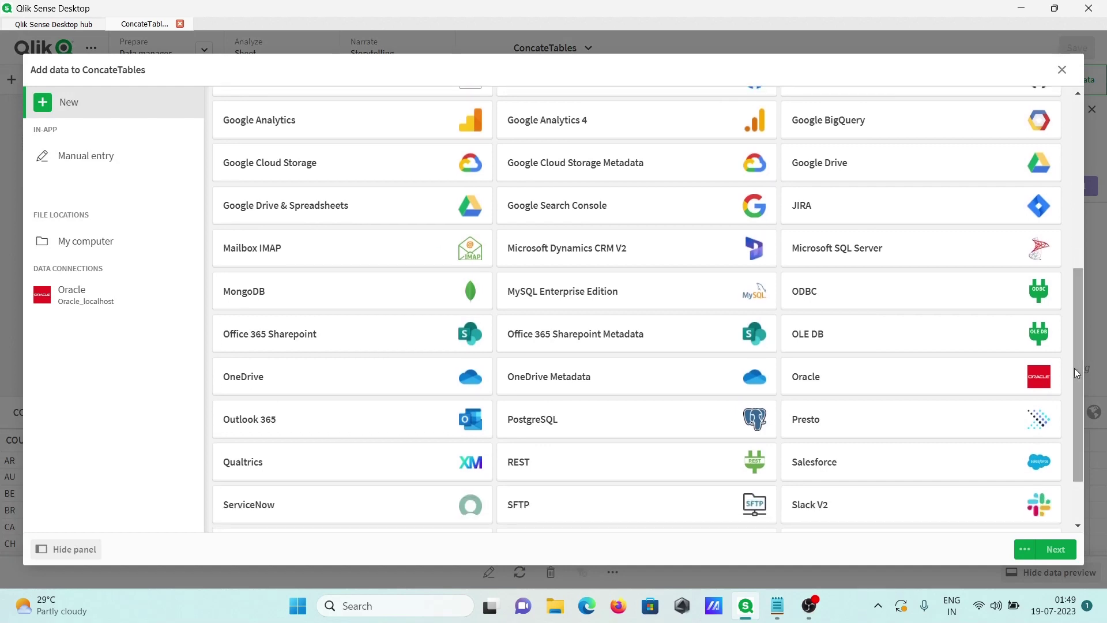
left_click(878, 244)
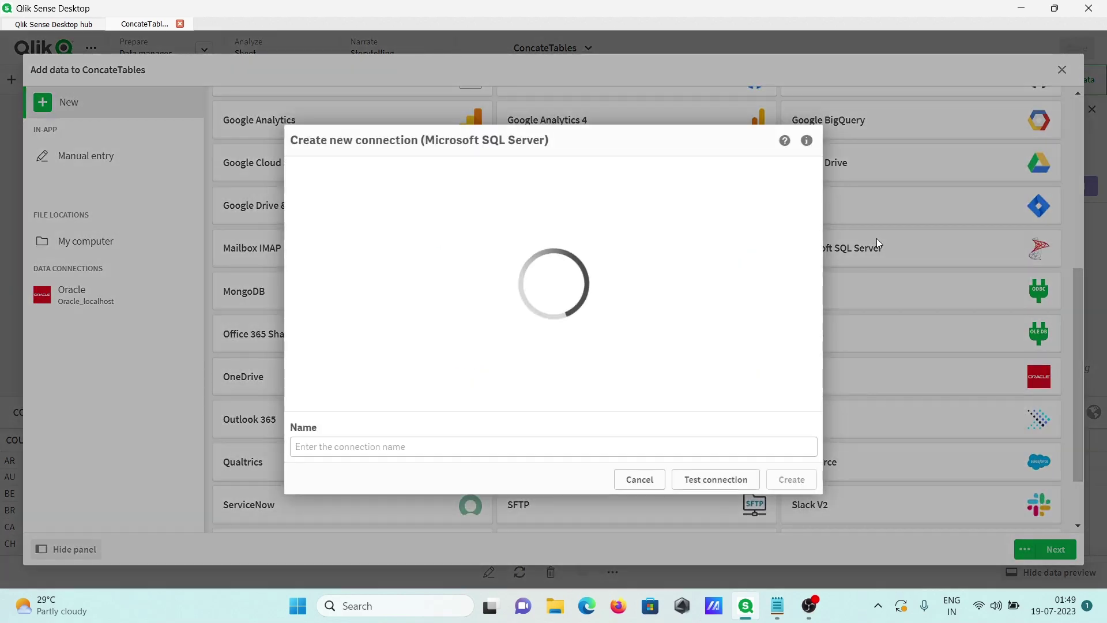
left_click(322, 225)
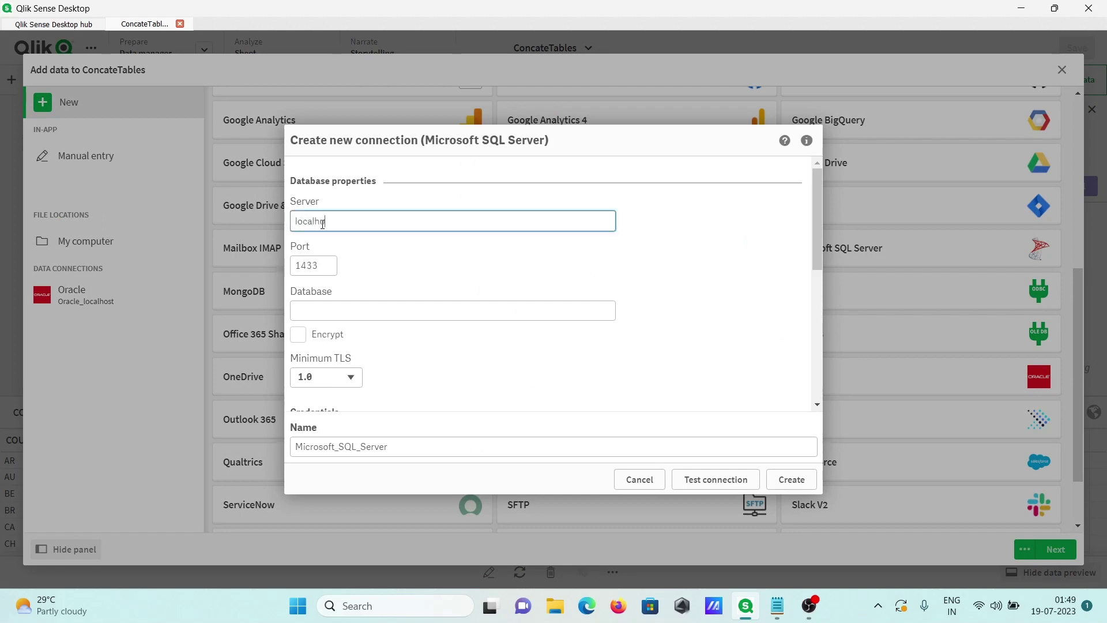
type("localhost")
key("Tab")
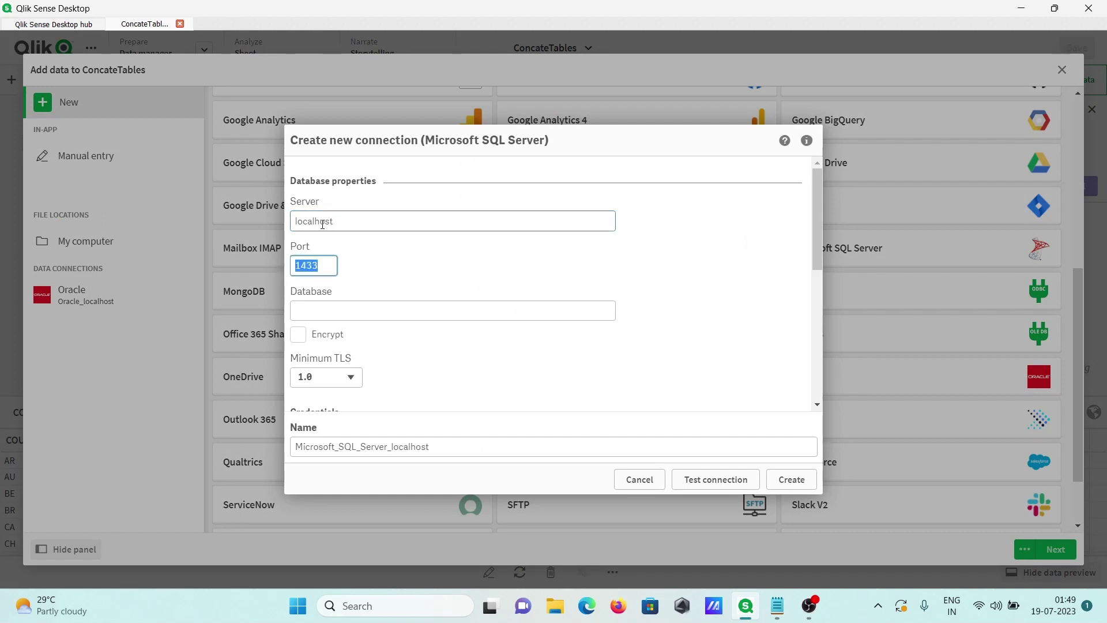
left_click(328, 265)
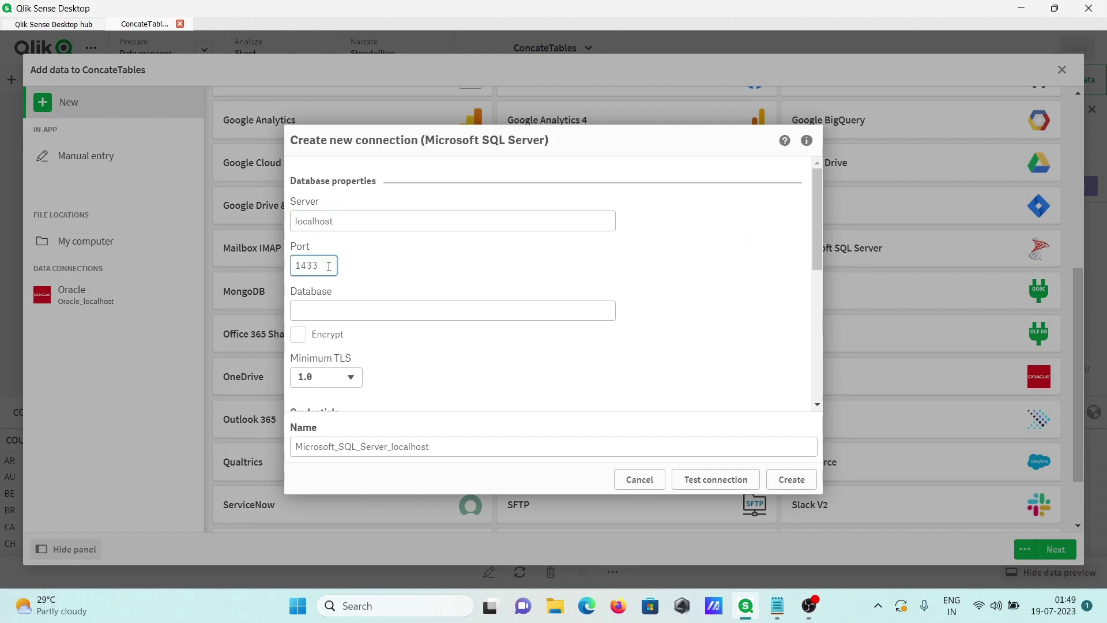
type("4")
key("Tab")
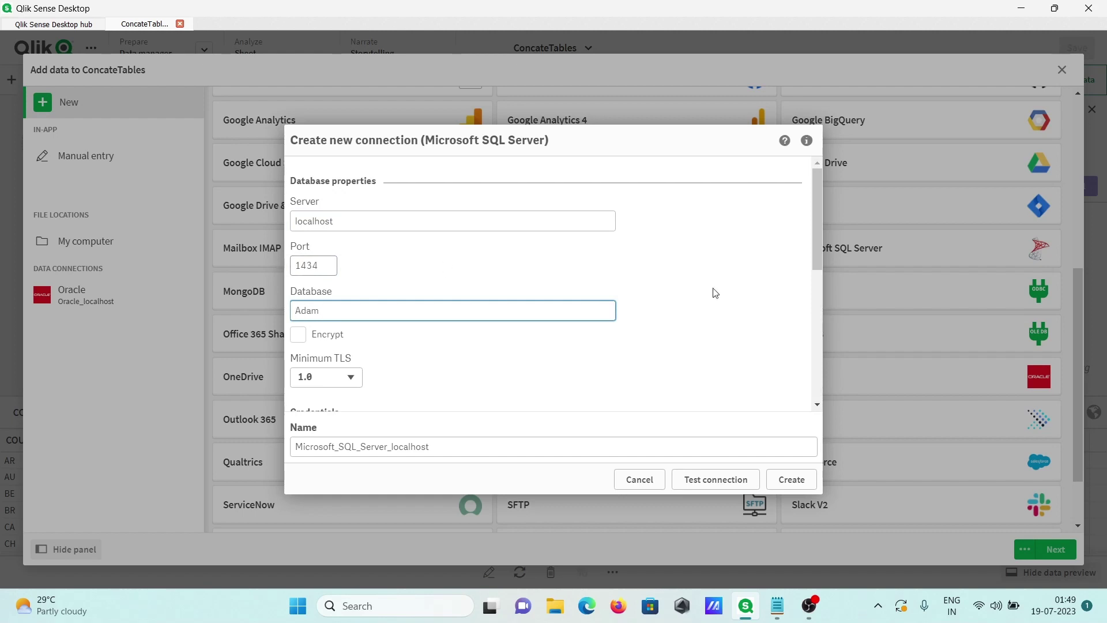
left_click_drag(818, 225, 814, 312)
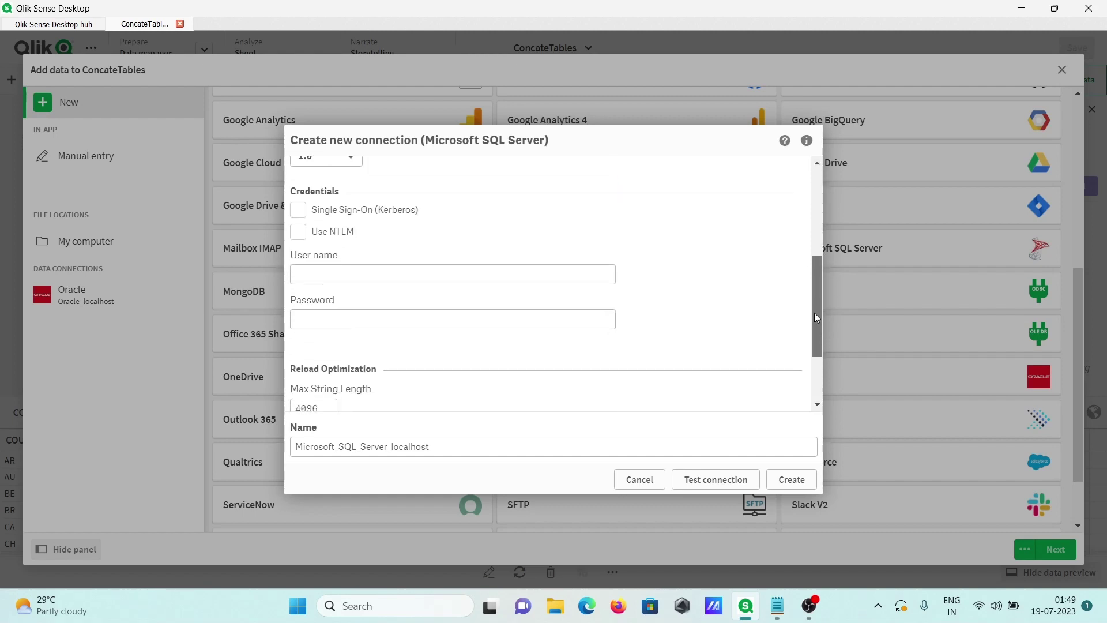
Step: Enter the login user name and password, test successfully, and create Microsoft_SQL_Server_localhost
left_click(316, 277)
type("s")
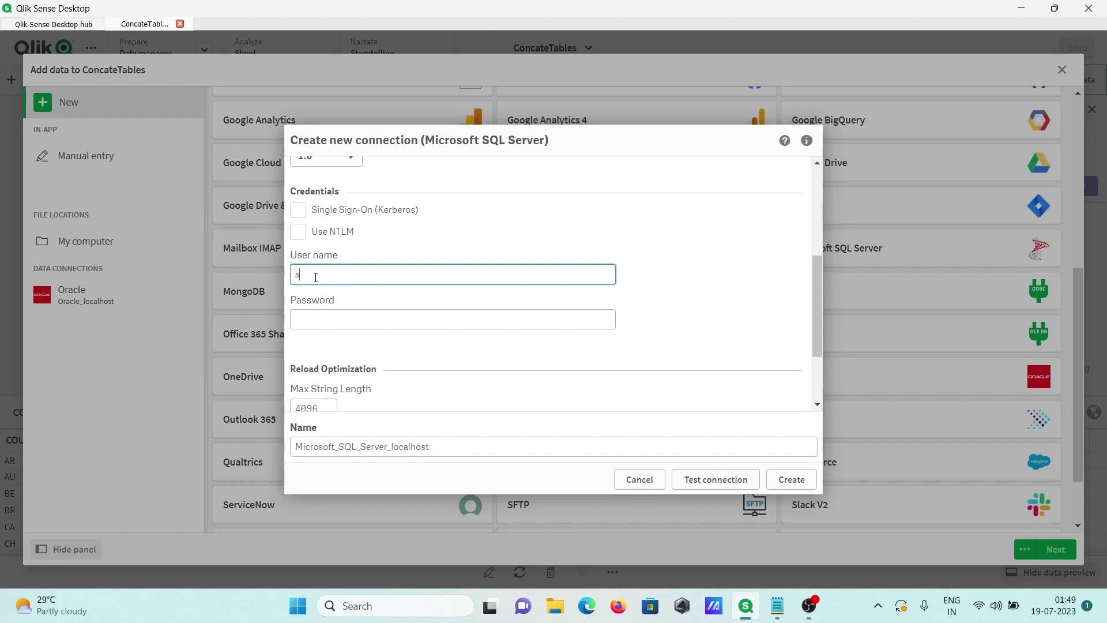
type("a")
key("Tab")
type("1")
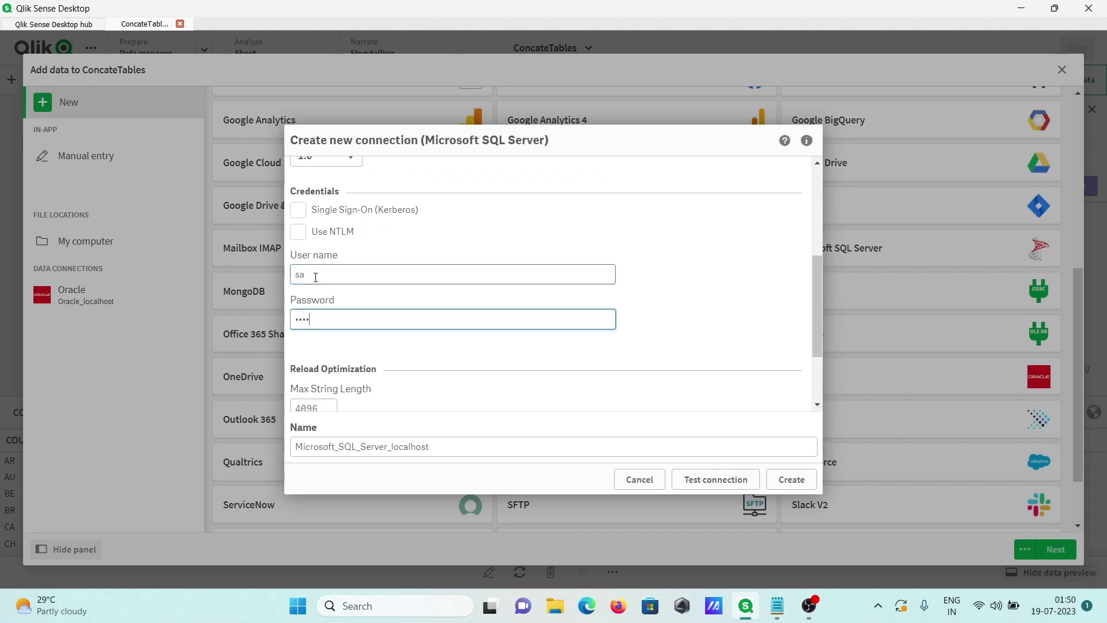
left_click(723, 473)
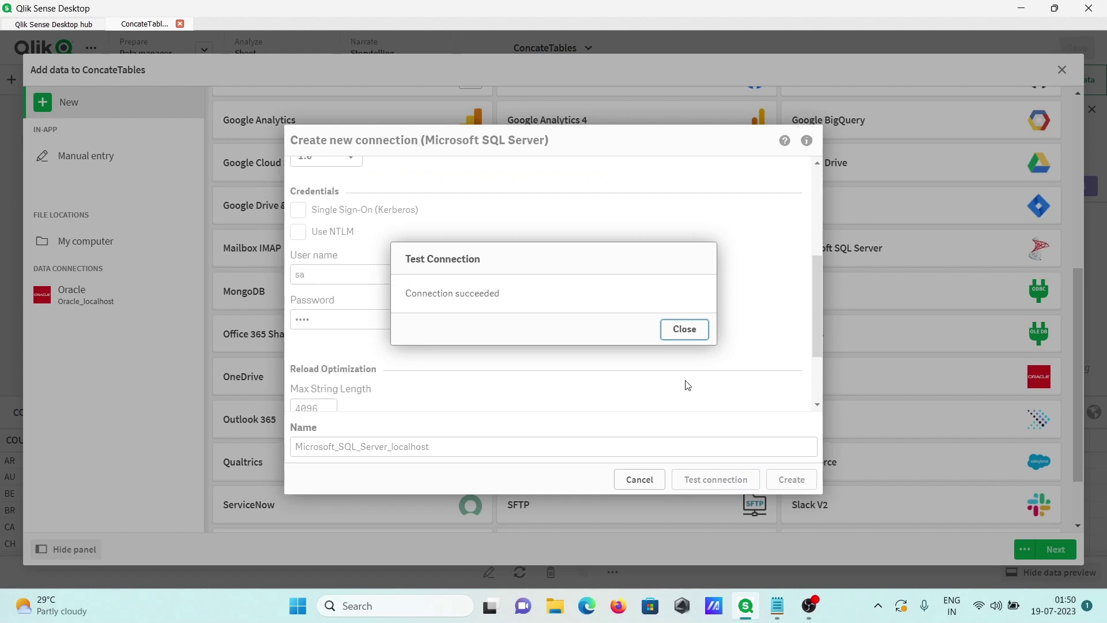
left_click(685, 329)
left_click(792, 481)
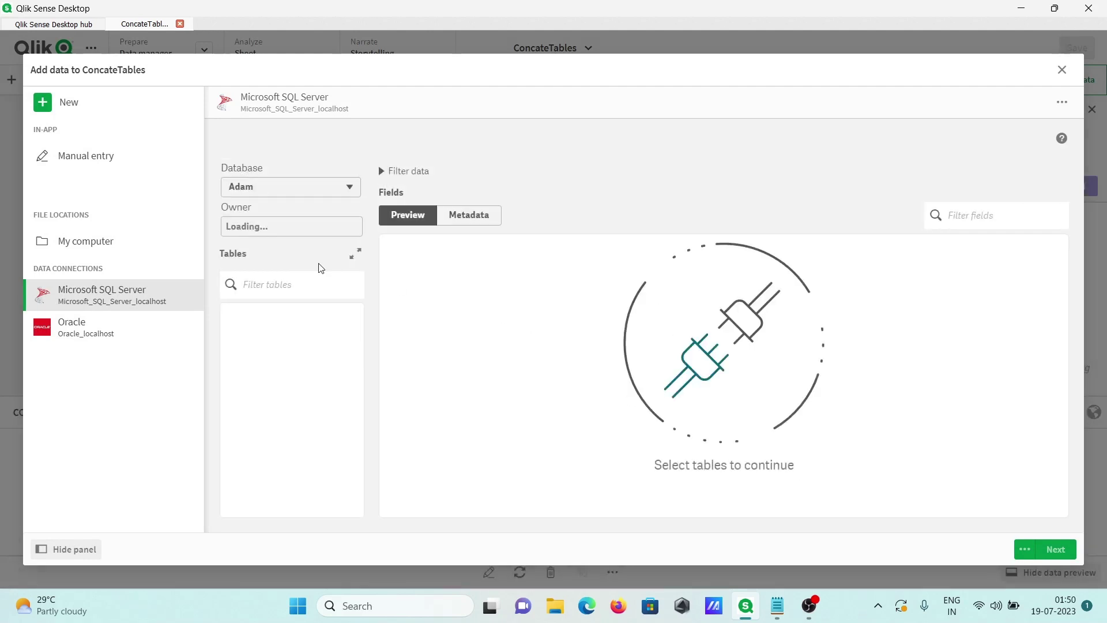
Step: Choose owner HR, tick the EMPLOYEES table, and add it next to COUNTRIES
left_click(291, 234)
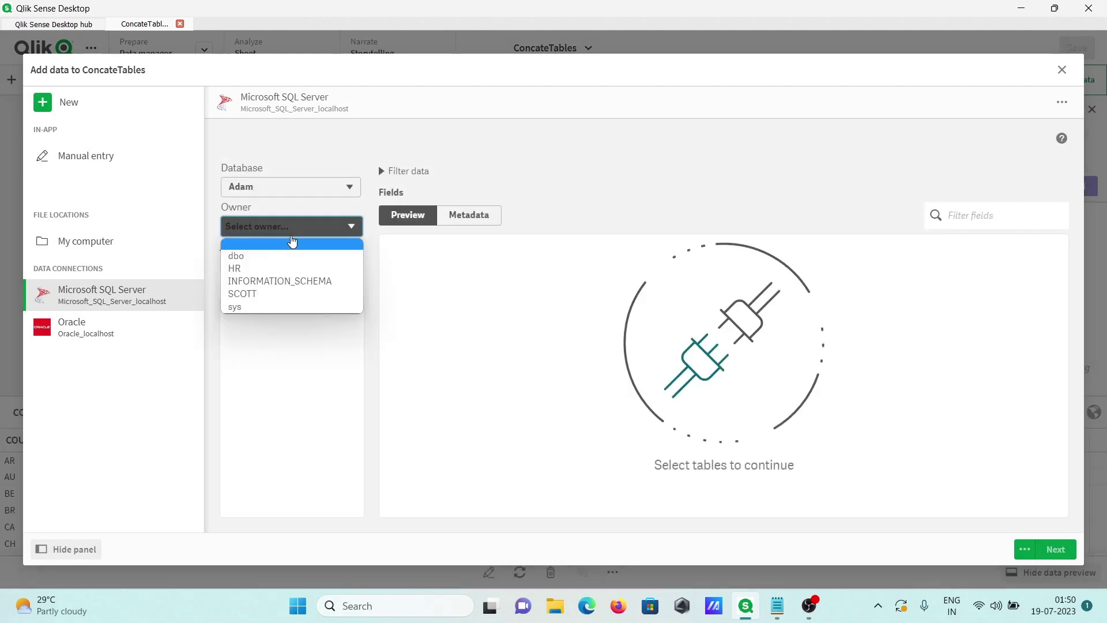
left_click(247, 269)
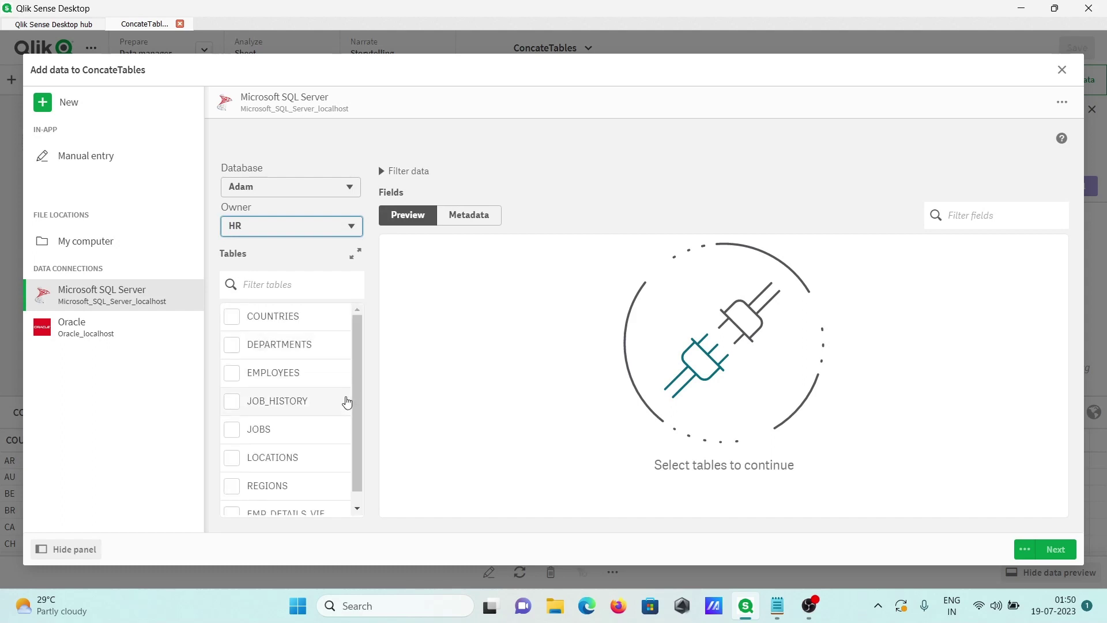
left_click(236, 375)
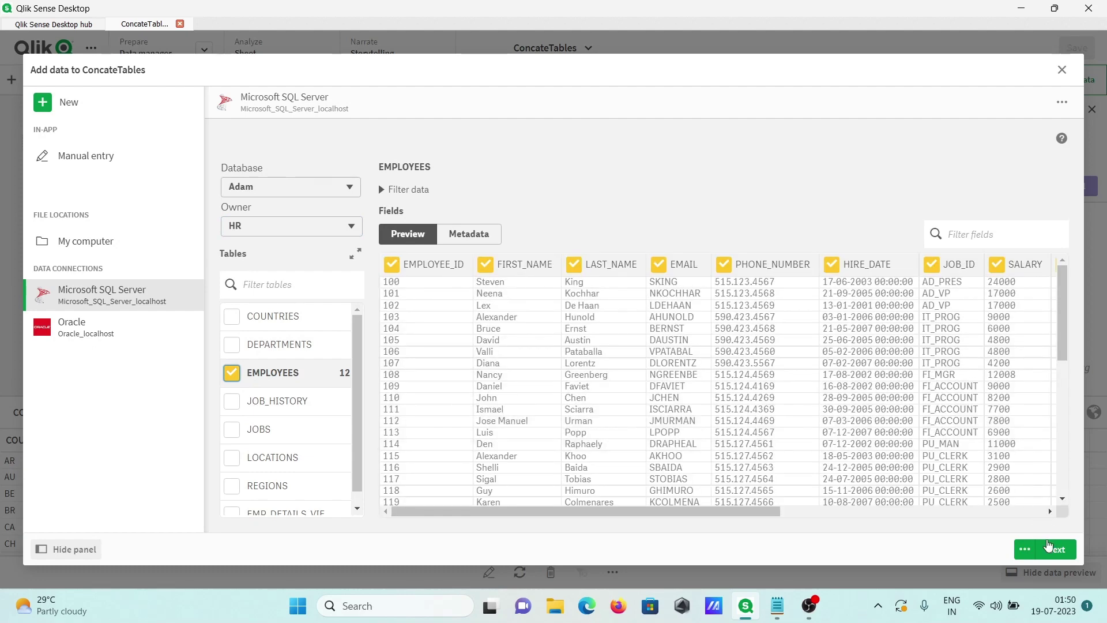
left_click(1051, 546)
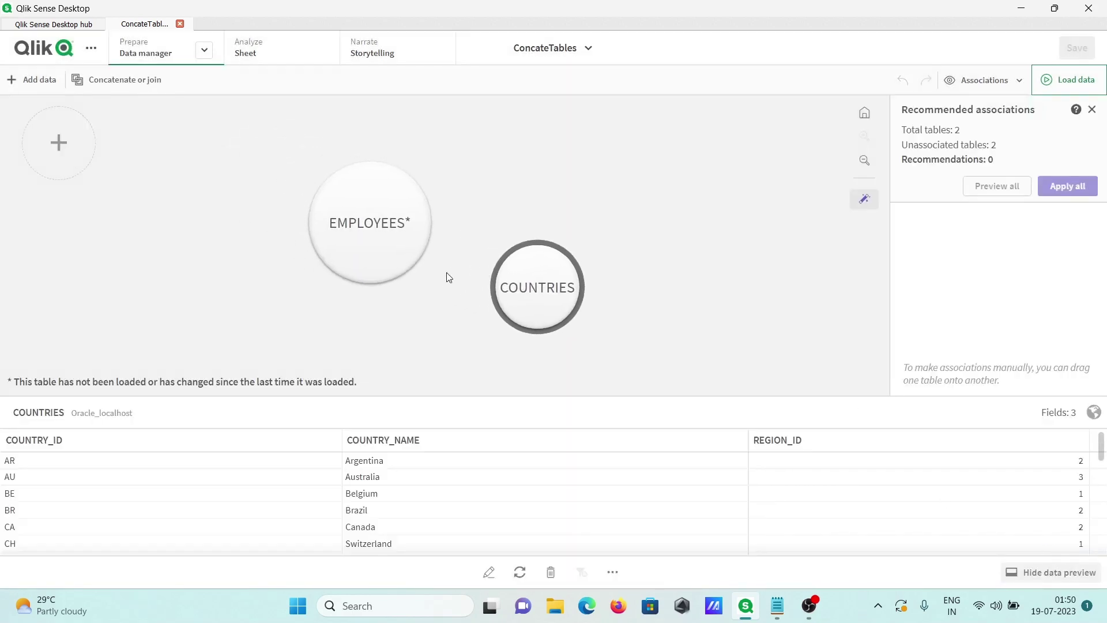
Step: Combine COUNTRIES with EMPLOYEES using the Concatenate action and apply it
left_click(112, 86)
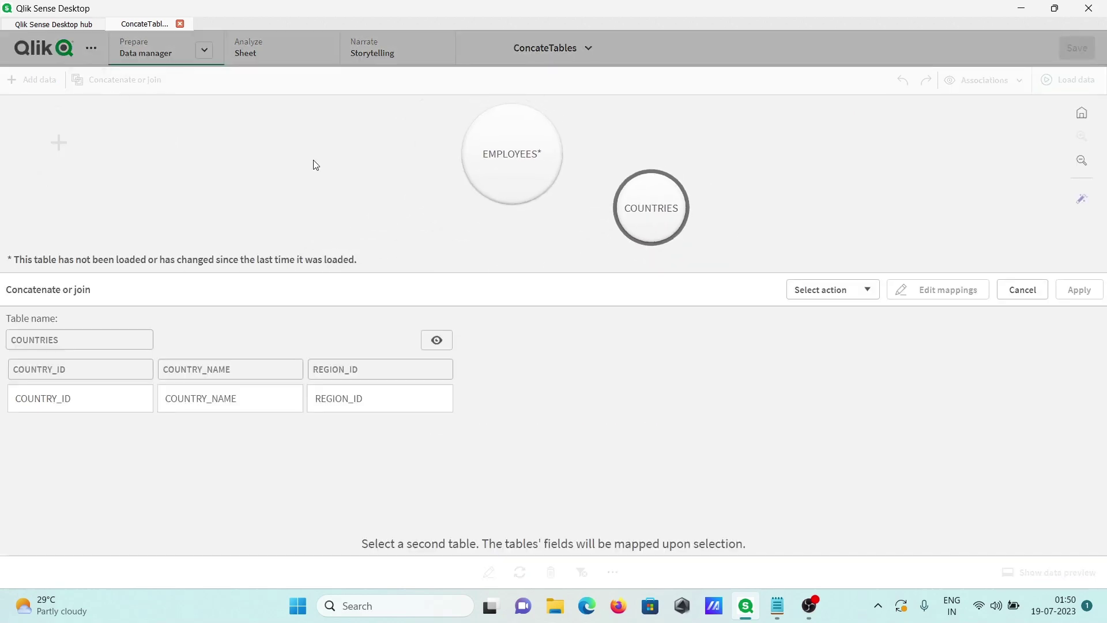
left_click(833, 289)
left_click(830, 325)
left_click(512, 149)
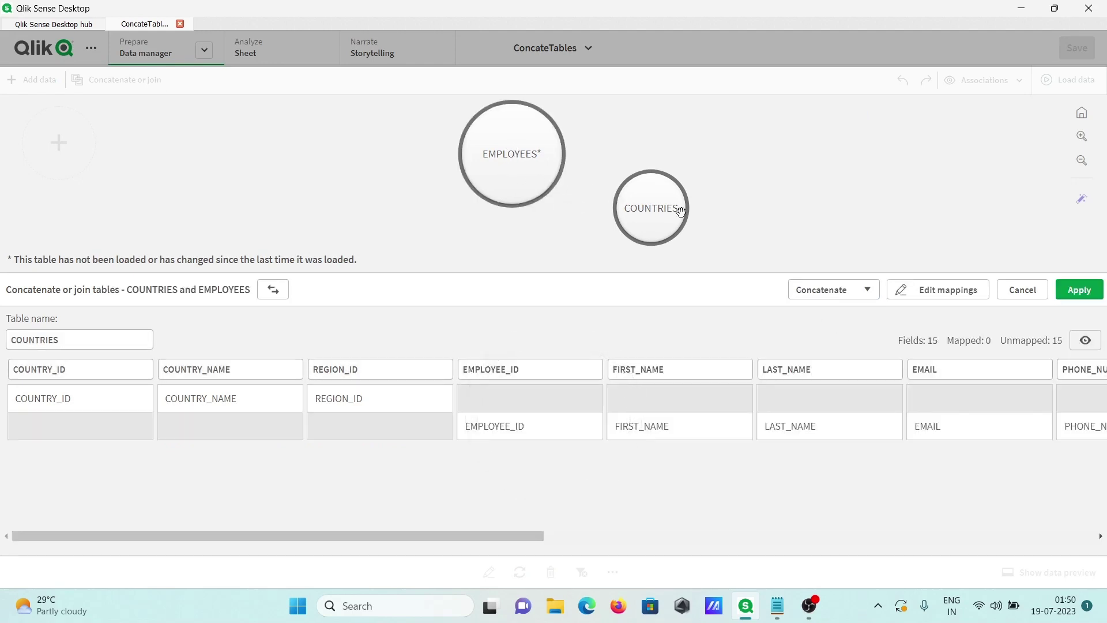
left_click(1076, 292)
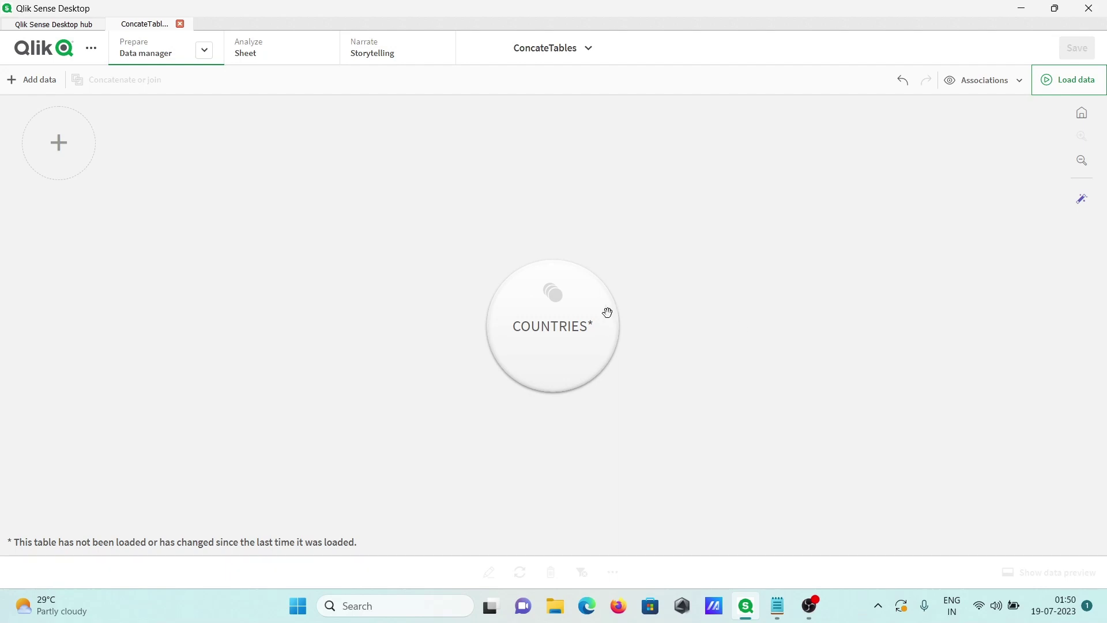
Step: Preview the combined COUNTRIES* table, scrolling through its country and employee rows
left_click(548, 318)
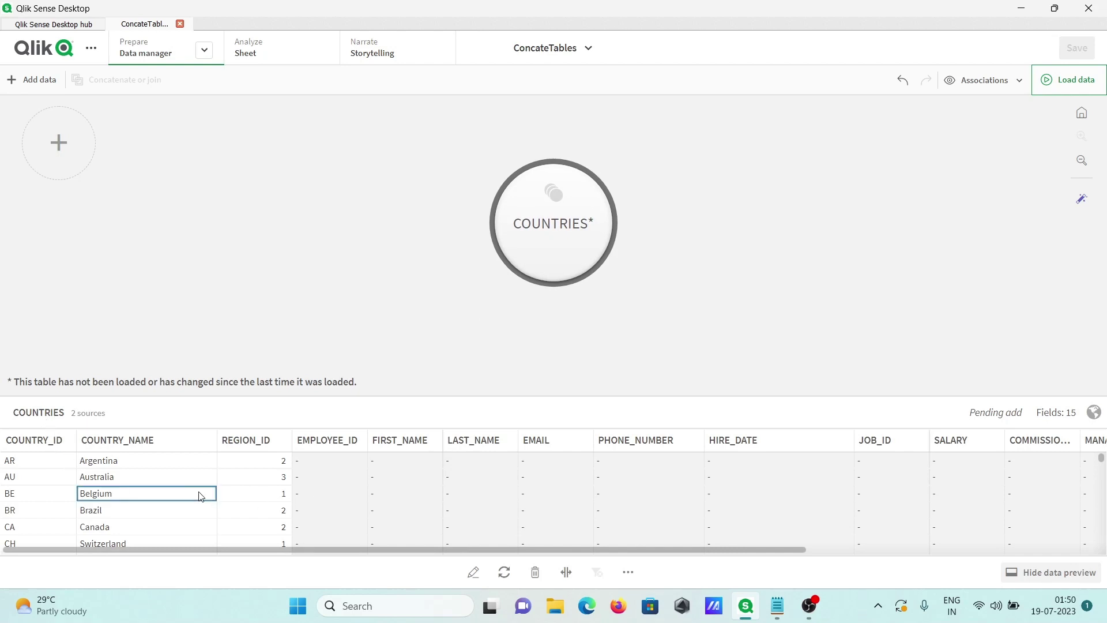
scroll(201, 496, "down", 10)
scroll(200, 496, "down", 3)
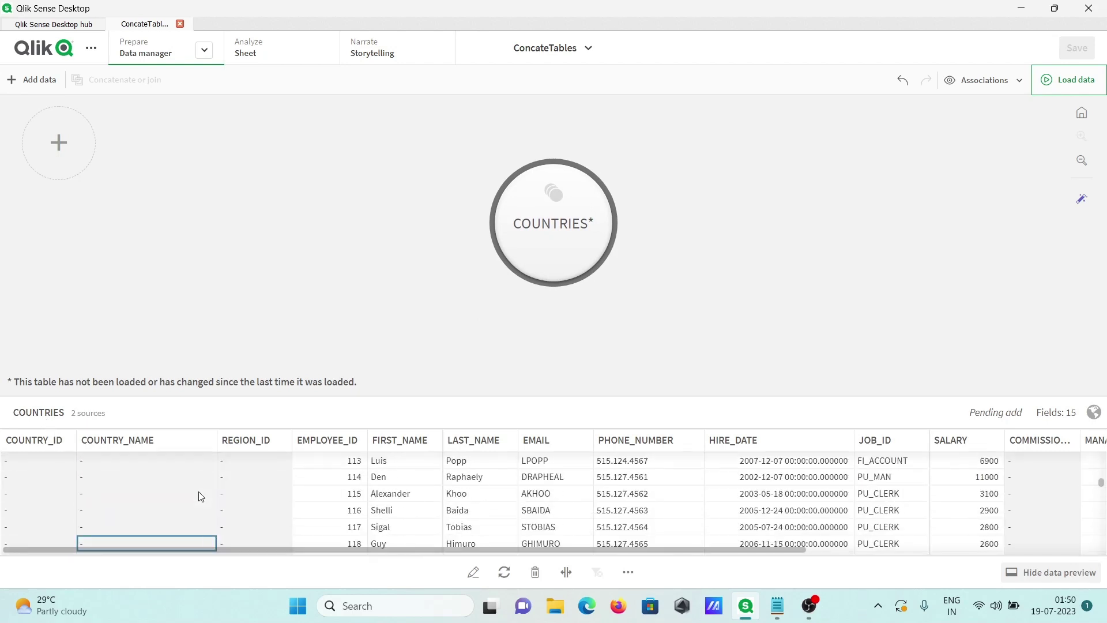
scroll(200, 496, "up", 5)
scroll(200, 496, "up", 2)
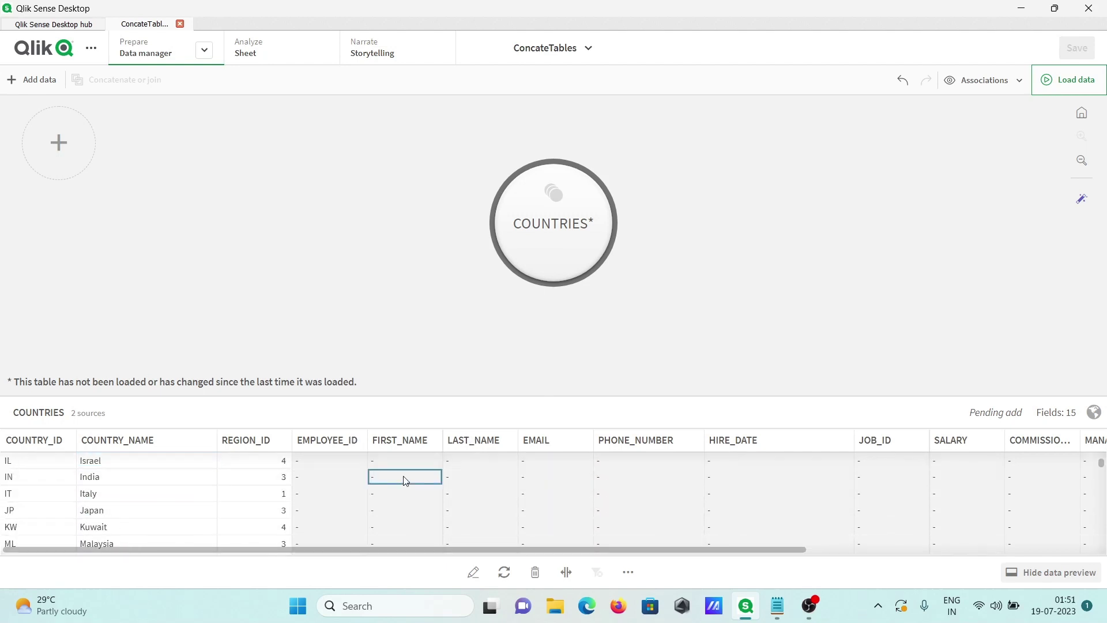
scroll(406, 481, "down", 10)
scroll(406, 481, "down", 20)
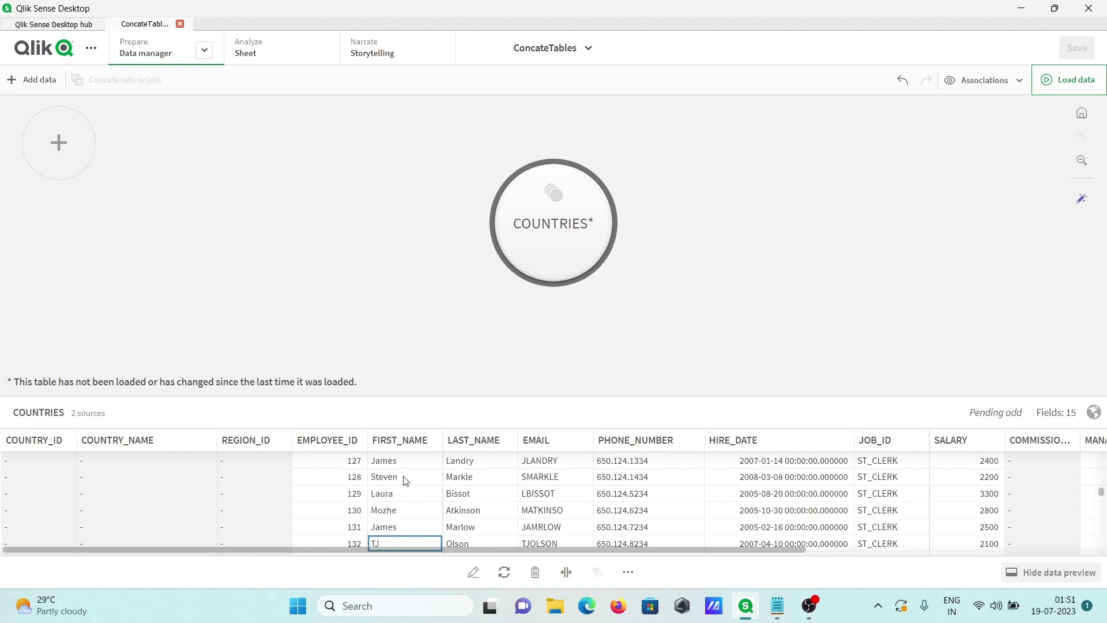
scroll(405, 480, "down", 9)
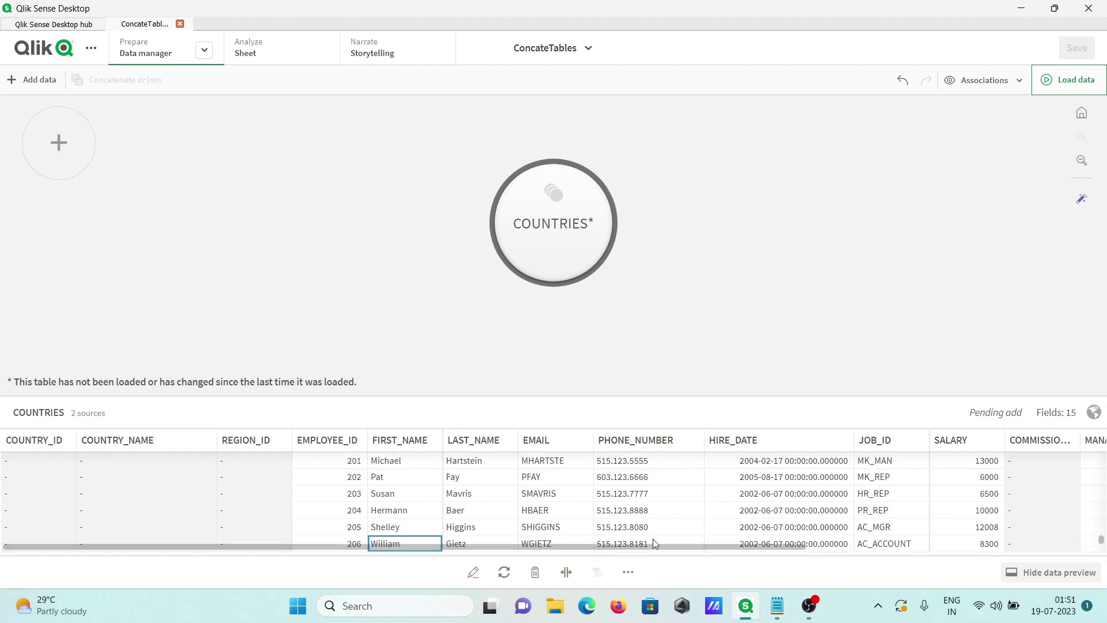
left_click(934, 547)
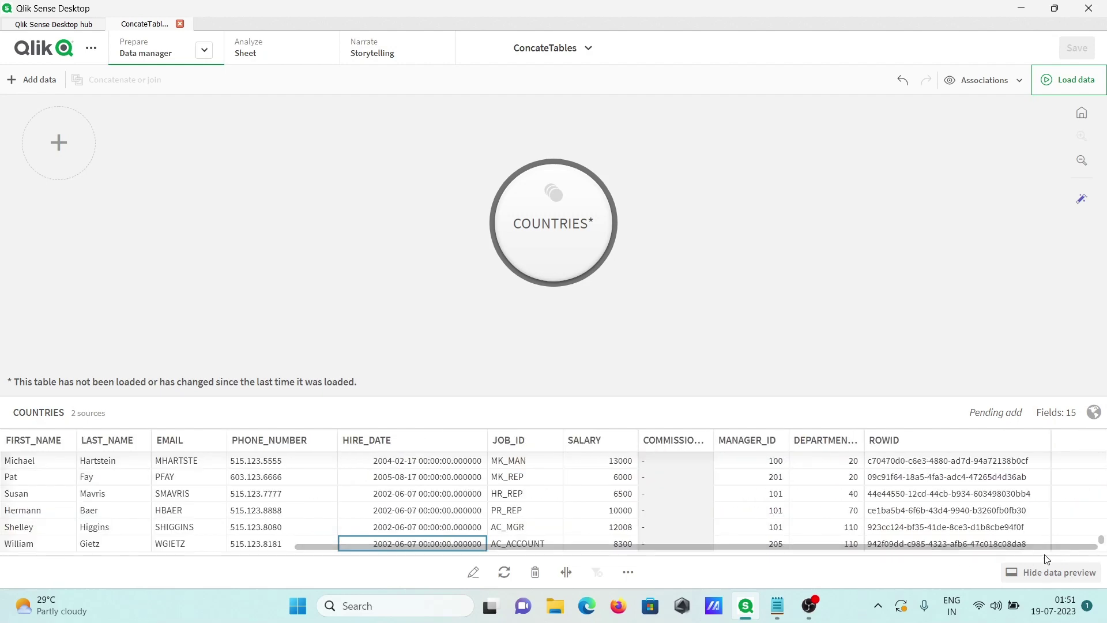
Step: Begin adding a data file from My computer, then minimize Qlik Sense to the desktop
left_click(52, 144)
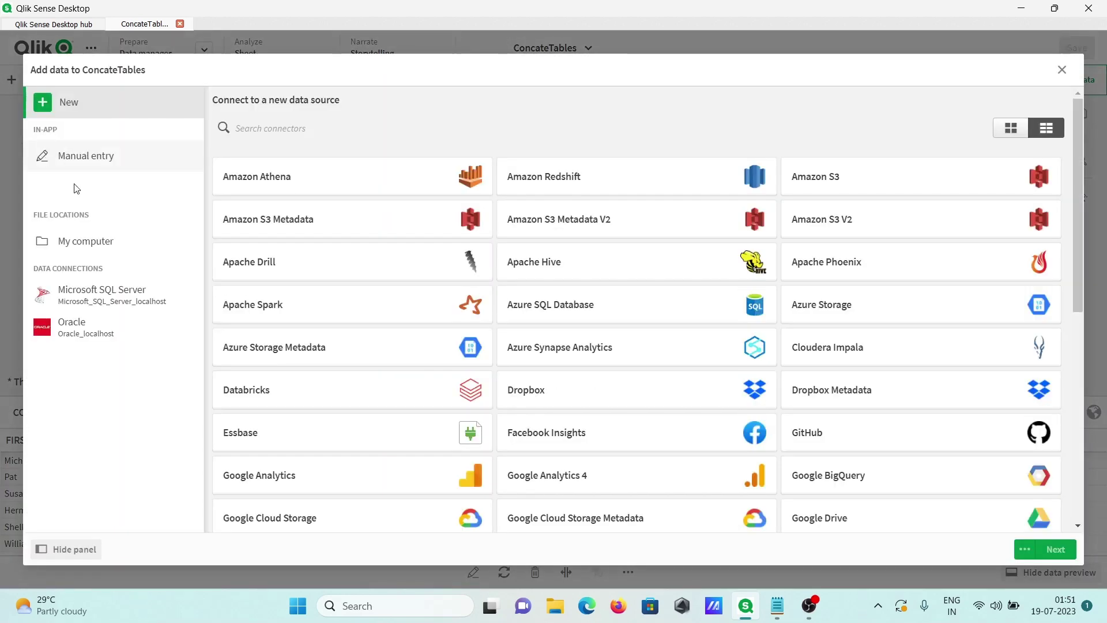
left_click(102, 243)
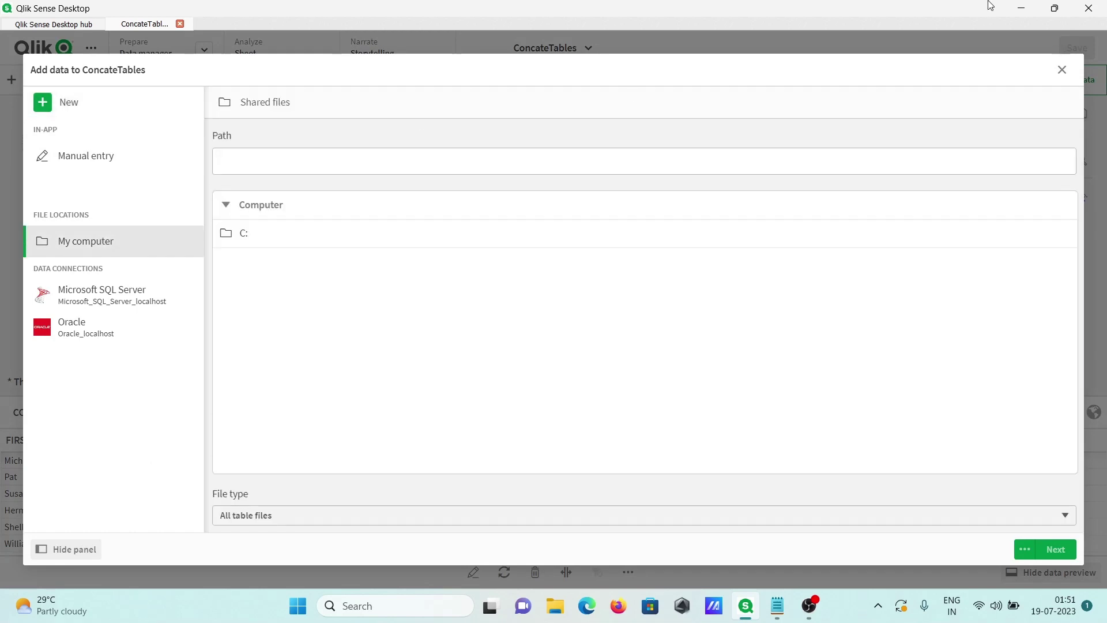
left_click(1021, 8)
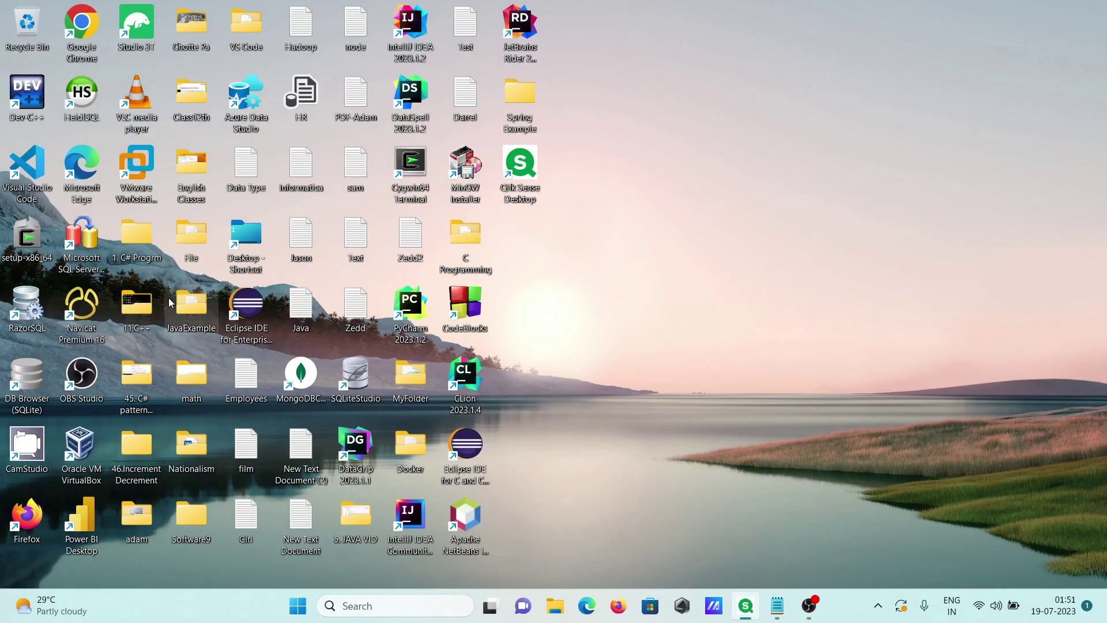
Step: Open the desktop File folder, select its full path, and return to Qlik Sense
double_click(188, 251)
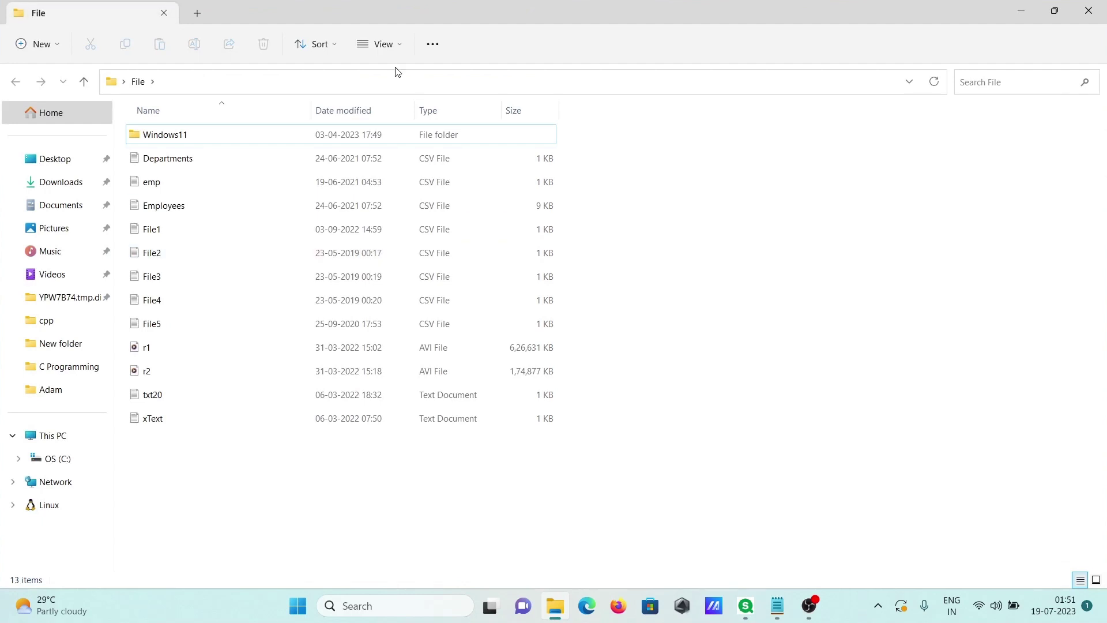
left_click(344, 80)
key("ctrl+c")
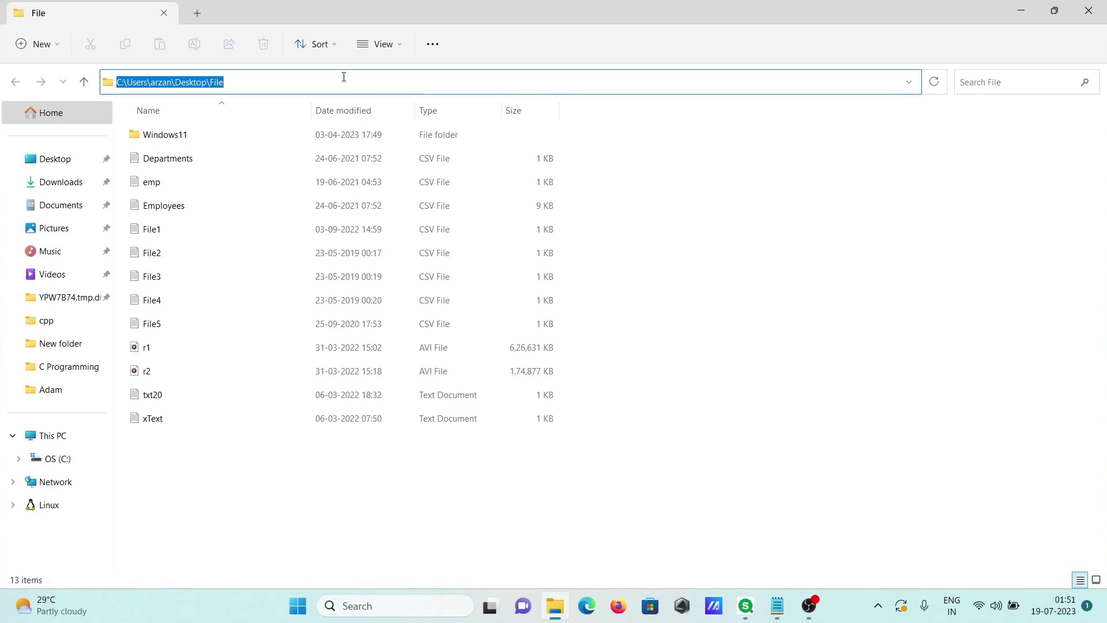
left_click(745, 604)
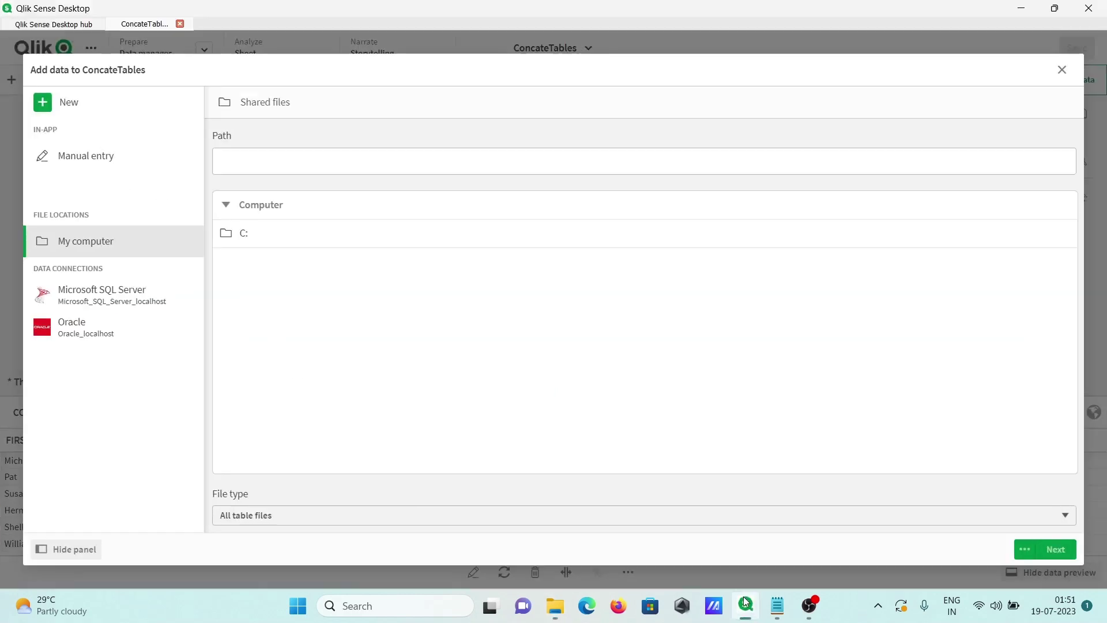
Step: Add emp.csv from the pasted desktop File folder path as a new emp table
left_click(251, 157)
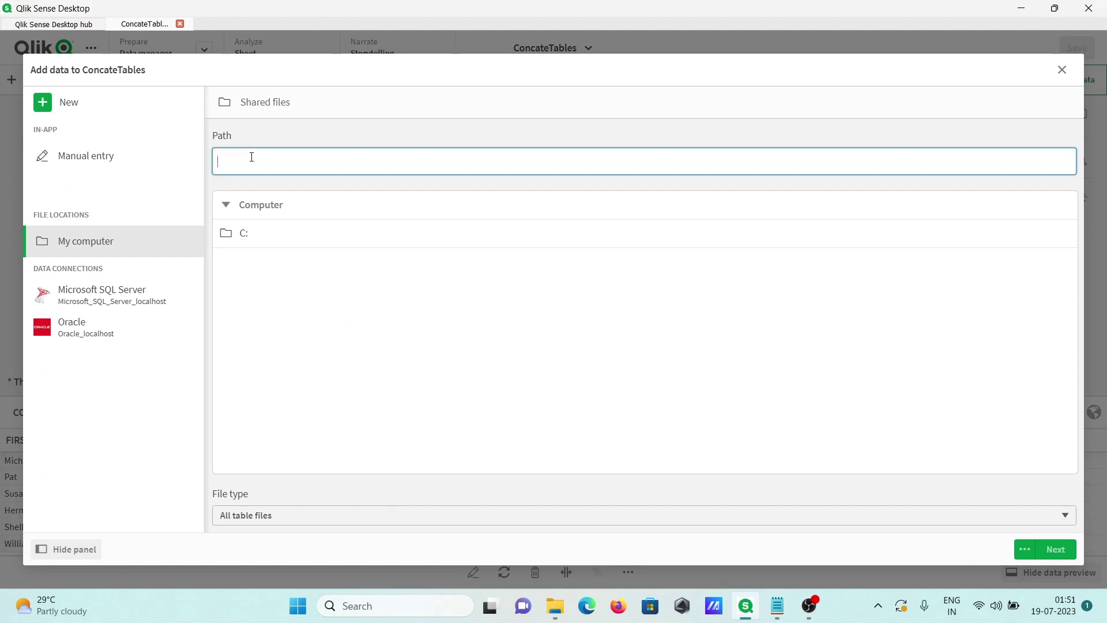
key("ctrl+v")
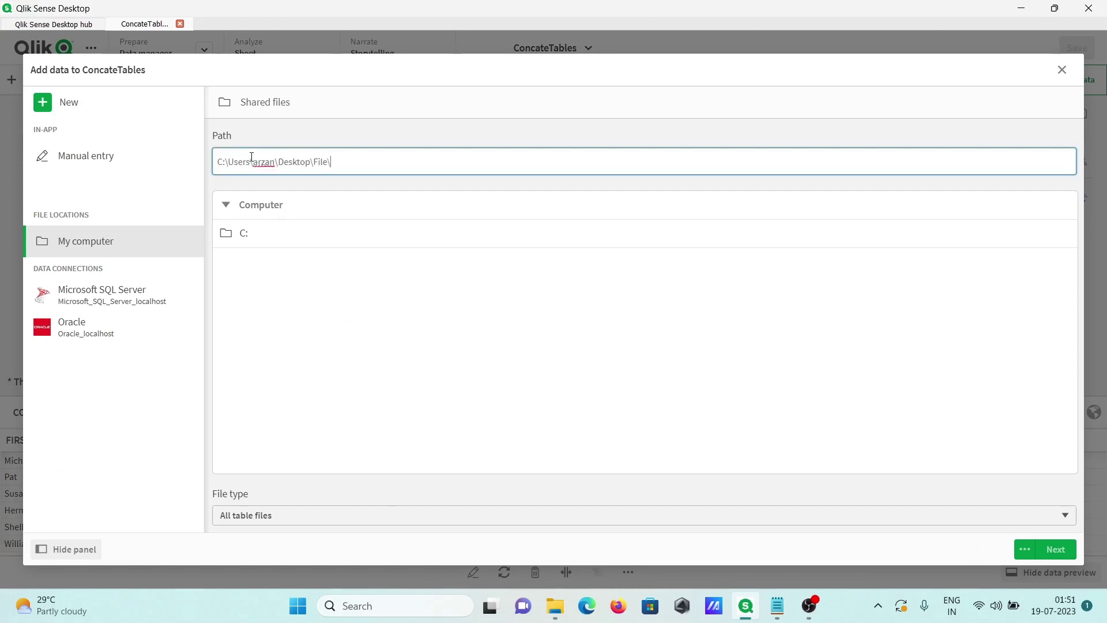
key("Return")
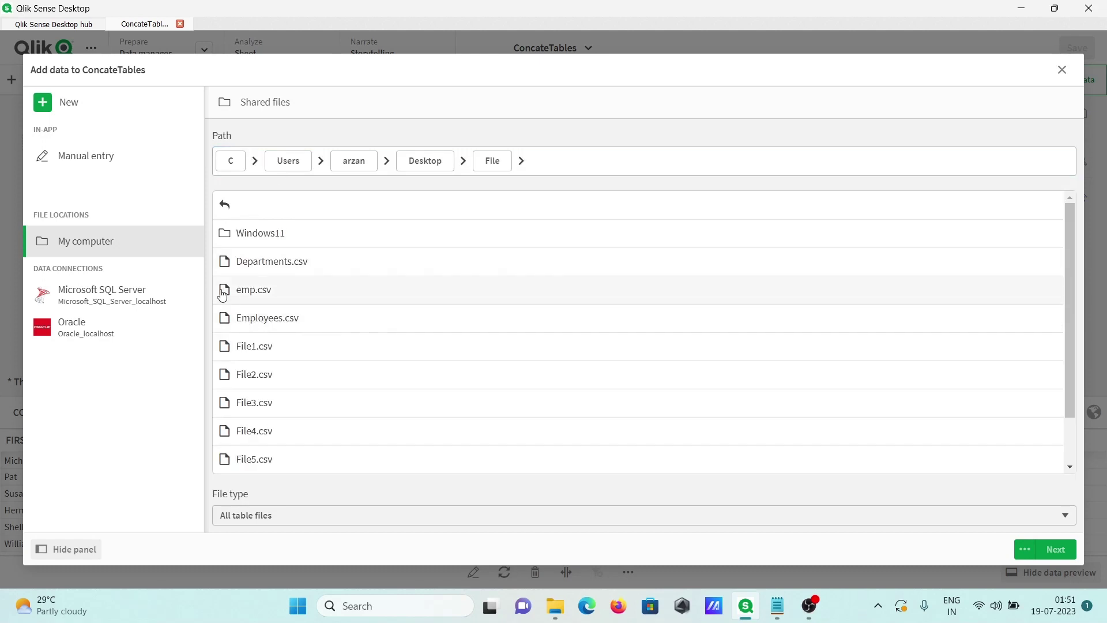
left_click(247, 290)
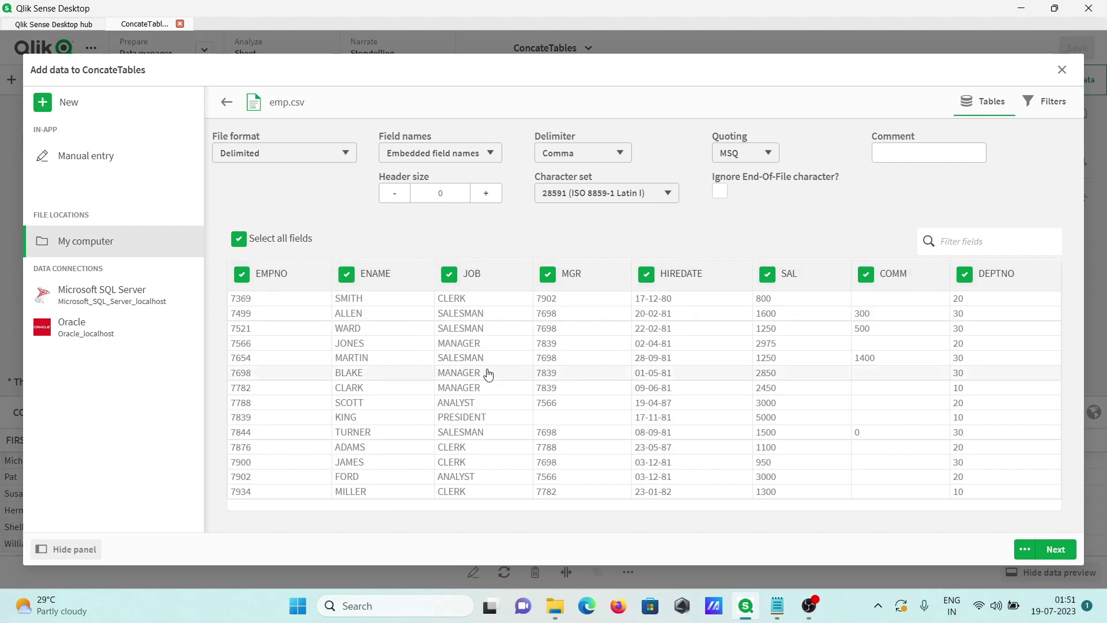
left_click(1055, 550)
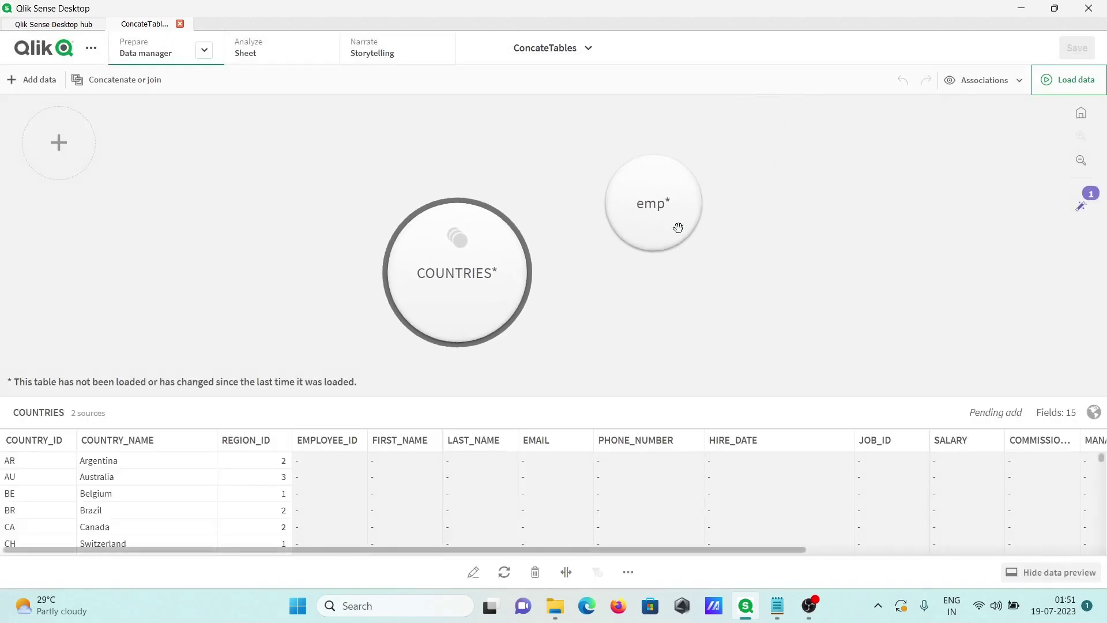
Step: Combine the emp table with COUNTRIES using the Concatenate action, leaving one emp table
left_click(668, 200)
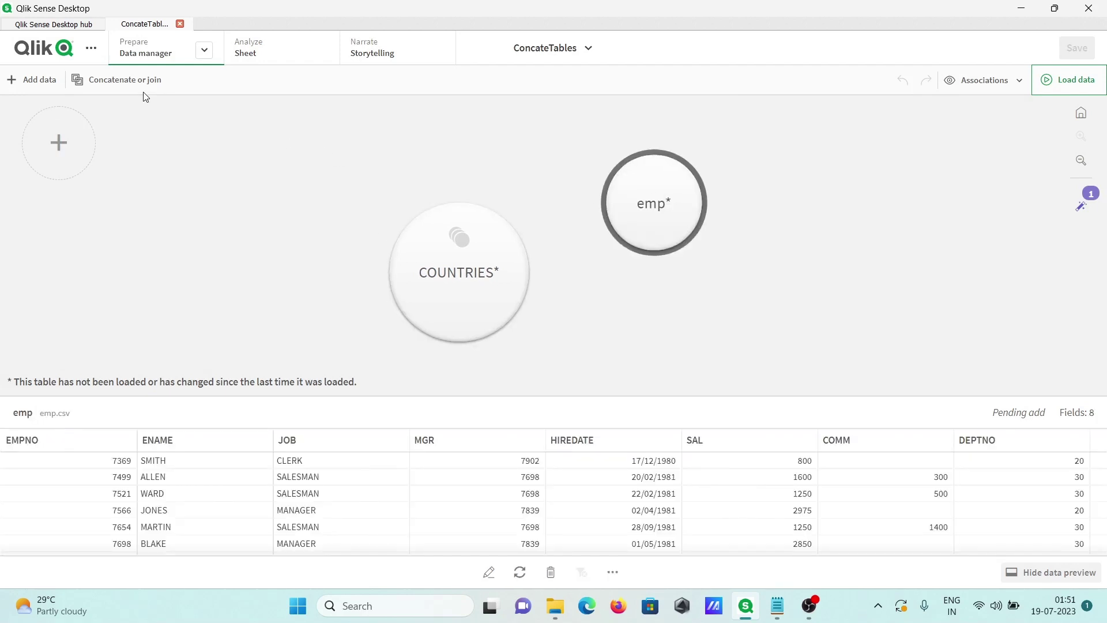
left_click(116, 79)
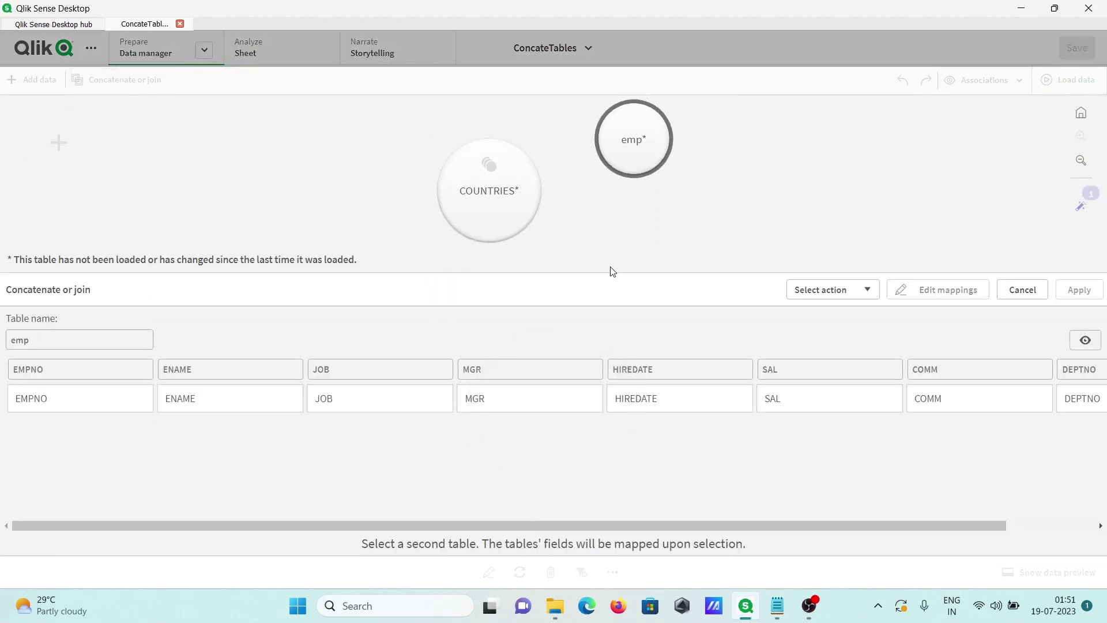
left_click(822, 294)
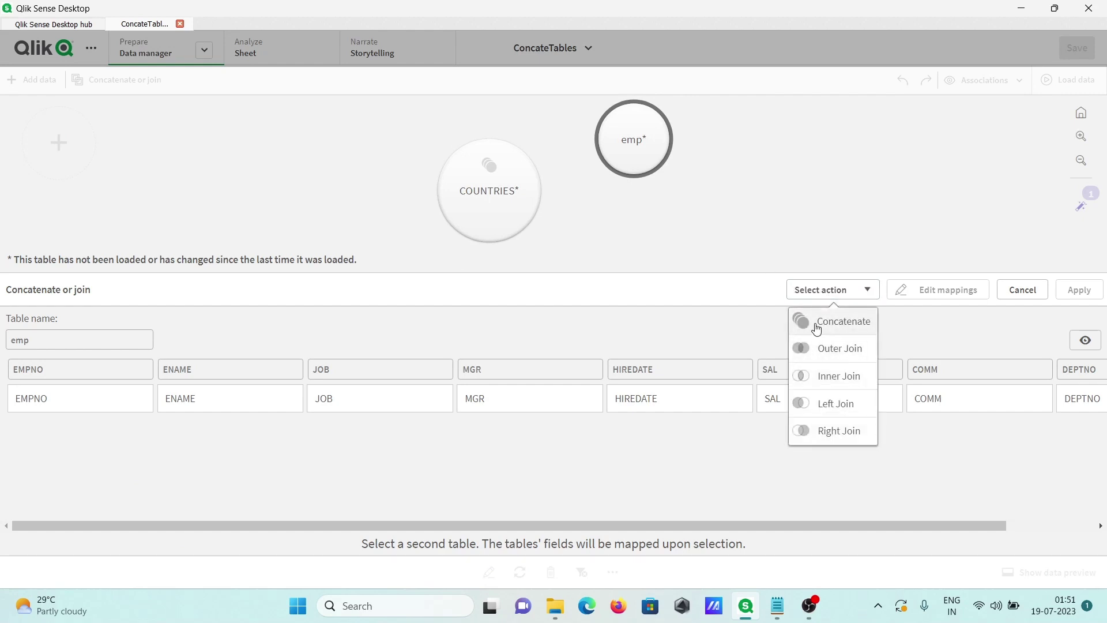
left_click(816, 326)
left_click(490, 206)
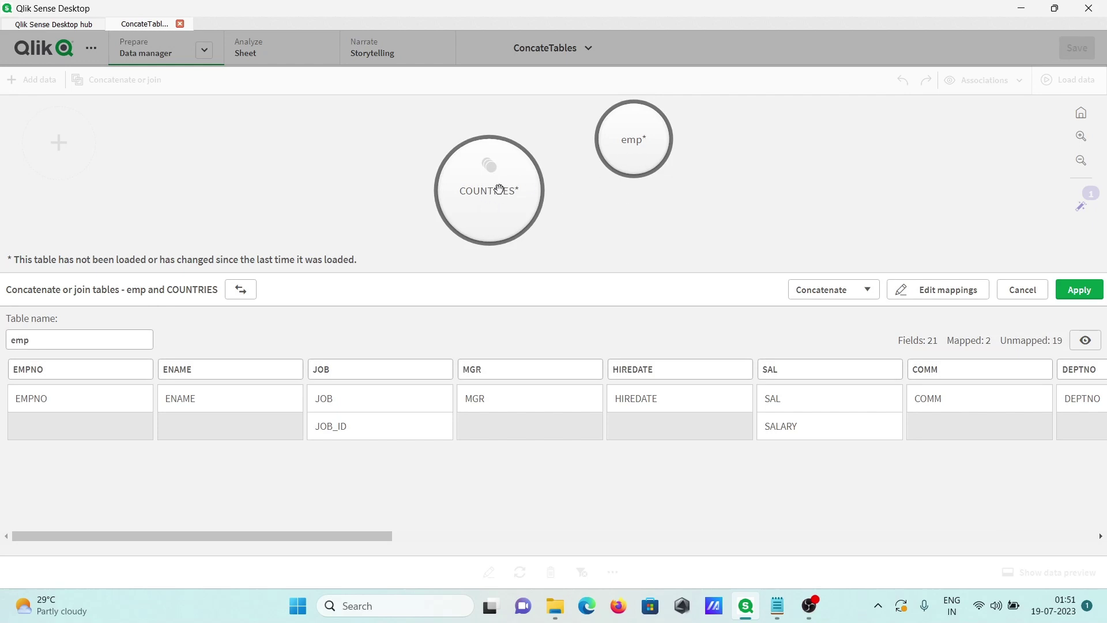
left_click(1078, 297)
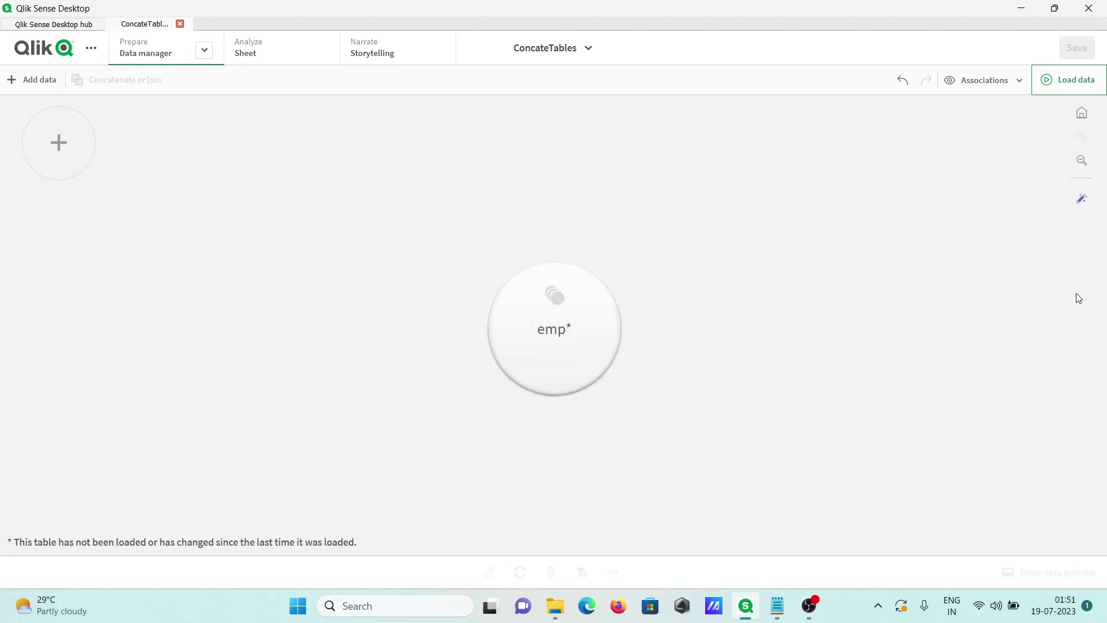
Step: Preview the combined emp table and browse its first rows
left_click(593, 303)
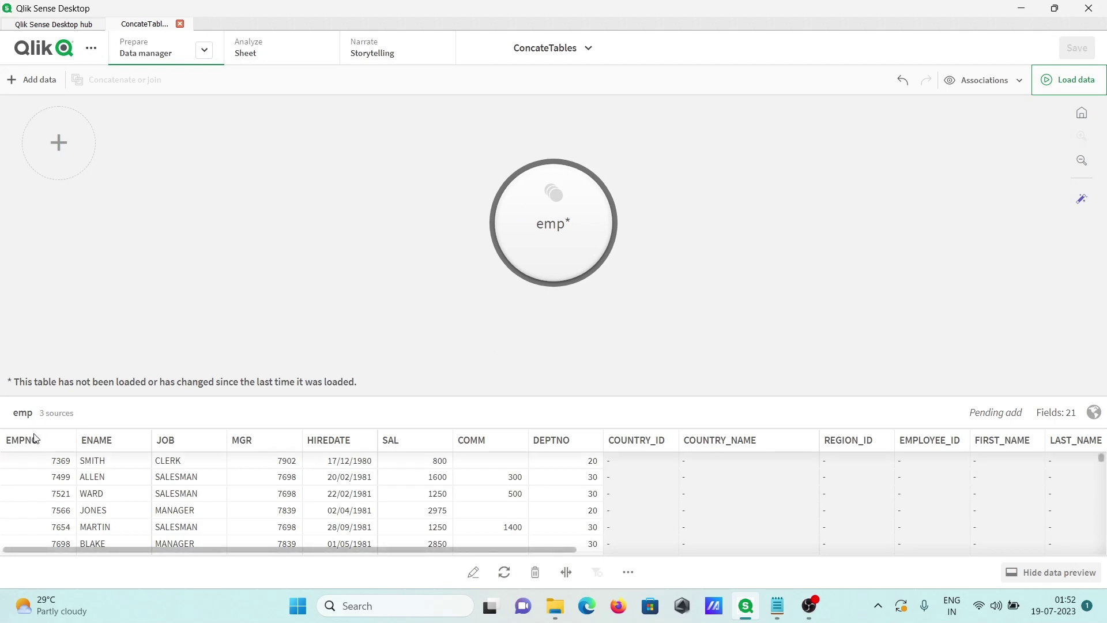
scroll(35, 438, "down", 1)
left_click(54, 465)
key("Down")
key("Down")
key("Down")
key("Down")
key("Down")
key("Down")
key("Down")
key("Down")
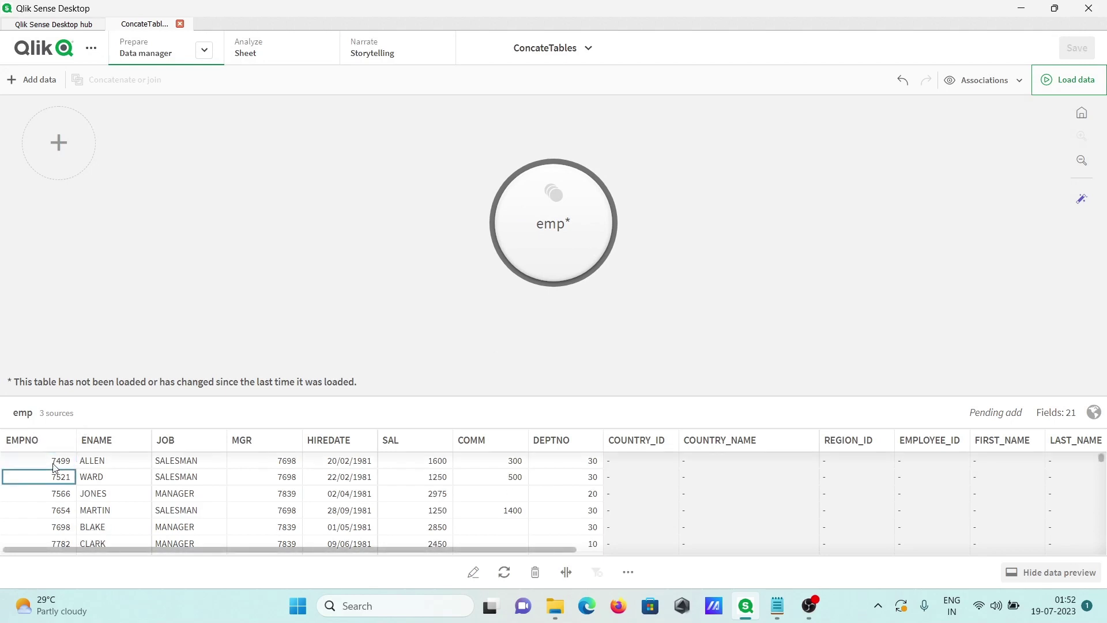
key("Down")
key("Down")
key("Down")
key("Down")
key("Down")
key("Down")
key("Down")
key("Down")
key("Down")
key("Down")
key("Down")
key("Down")
key("Down")
key("Down")
key("Down")
key("Down")
key("Down")
key("Down")
key("Down")
key("Down")
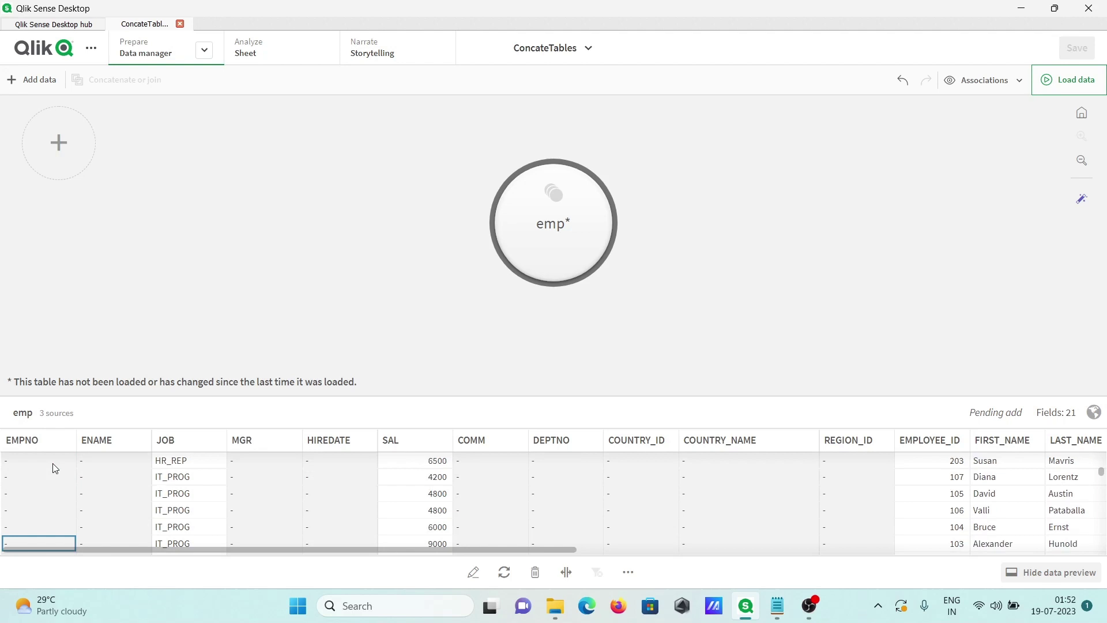
key("Down")
key("Down")
key("Down")
key("Down")
key("Down")
key("Down")
key("Up")
key("Up")
key("Up")
key("Up")
key("Up")
key("Up")
key("Up")
key("Up")
key("Up")
key("Up")
key("Up")
key("Up")
key("Up")
key("Up")
key("Up")
key("Up")
key("Up")
key("Up")
key("Up")
key("Up")
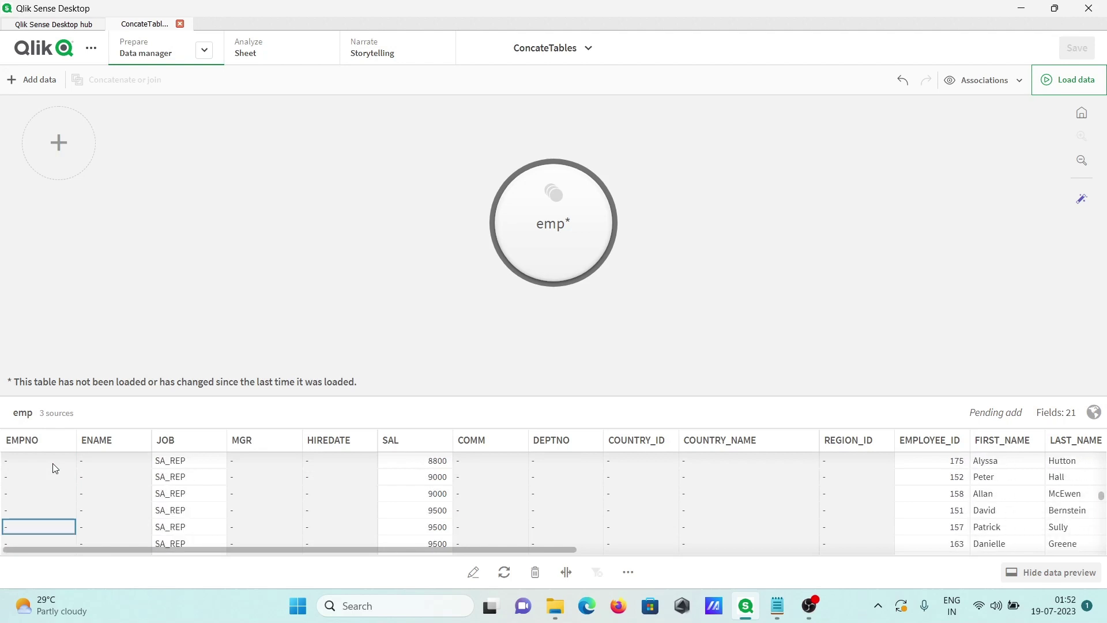
key("Up")
key("Up")
key("Up")
key("Up")
key("Up")
key("Up")
key("Up")
key("Up")
key("Up")
key("Up")
key("Up")
key("Up")
key("Up")
key("Up")
key("Up")
key("Up")
key("Up")
key("Up")
key("Up")
key("Up")
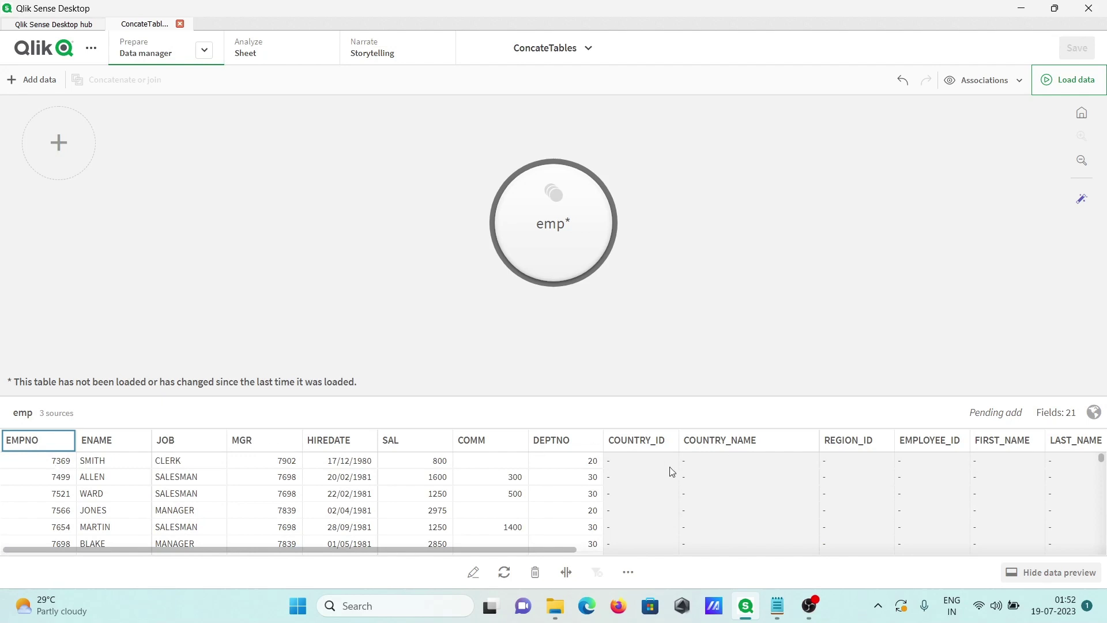
Step: Browse the COUNTRY_ID, COUNTRY_NAME, EMPLOYEE_ID and ROWID columns, then scroll back left
left_click(645, 469)
key("Right")
key("Down")
key("Down")
key("Down")
key("Down")
key("Down")
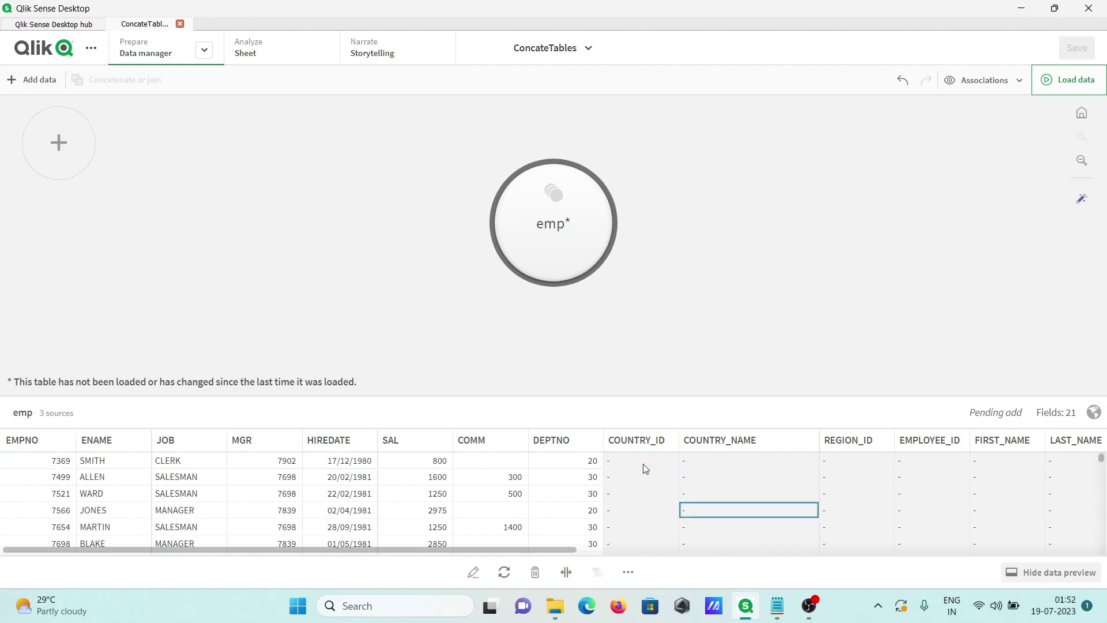
key("Down")
key("Down")
key("Down")
key("Down")
key("Down")
key("Down")
key("Down")
key("Down")
key("Down")
key("Down")
key("Down")
key("Down")
key("Down")
key("Down")
key("Down")
key("Down")
key("Down")
key("Down")
key("Down")
key("Down")
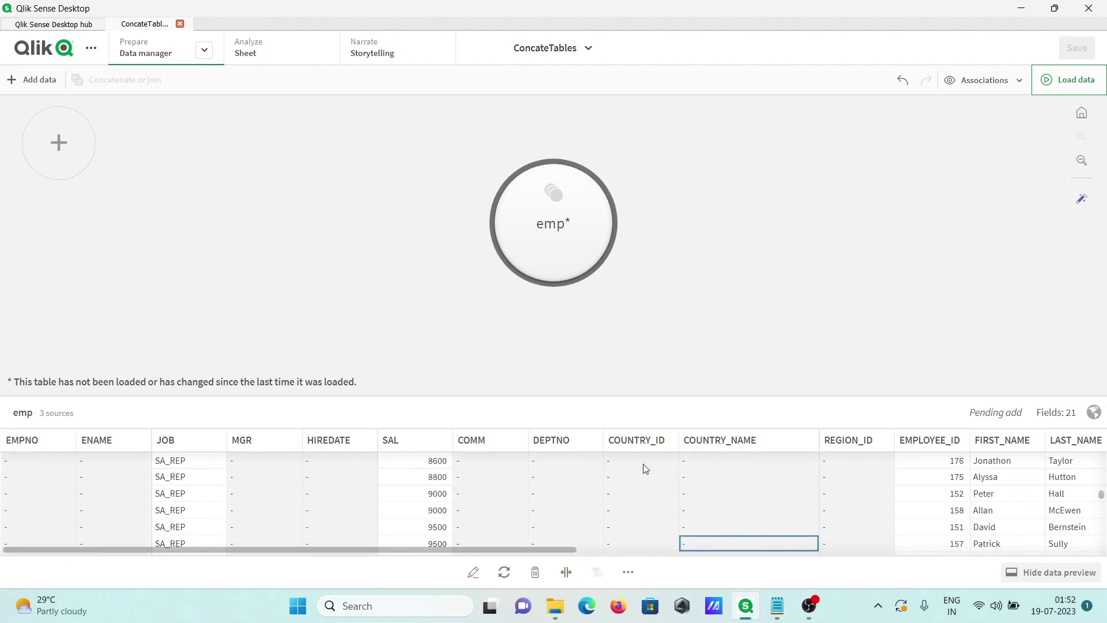
key("Down")
key("Down")
key("Down")
key("Down")
key("Down")
key("Down")
key("Down")
key("Down")
key("Down")
key("Down")
key("Down")
key("Down")
key("Down")
key("Down")
key("Down")
key("Down")
key("Down")
key("Down")
key("Down")
key("Down")
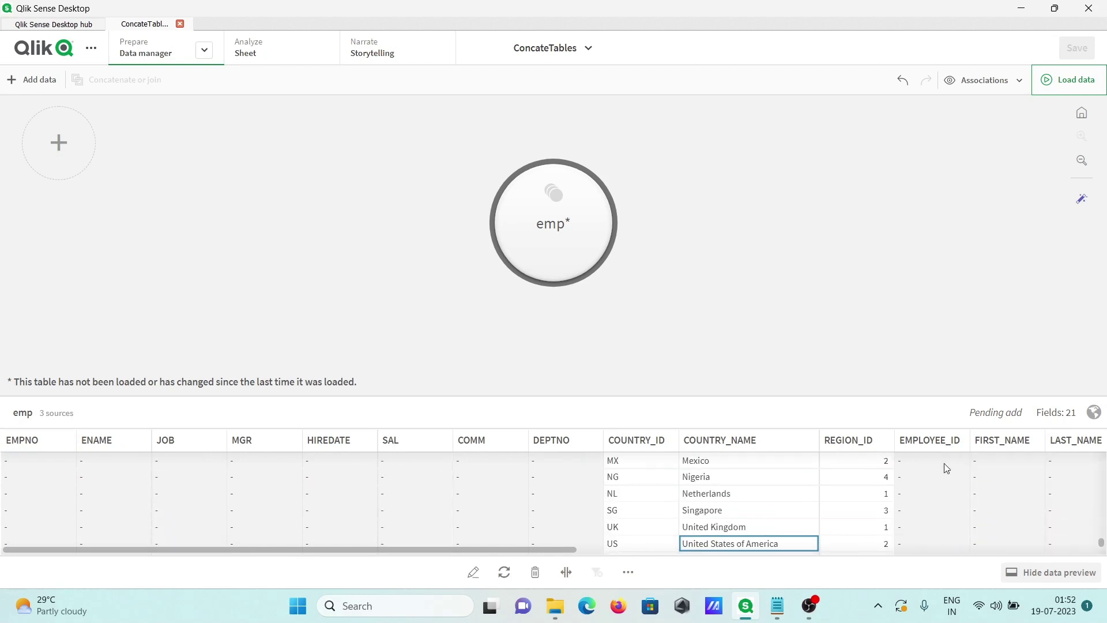
left_click(927, 474)
key("Down")
key("Down")
key("Down")
key("Down")
key("Down")
key("Down")
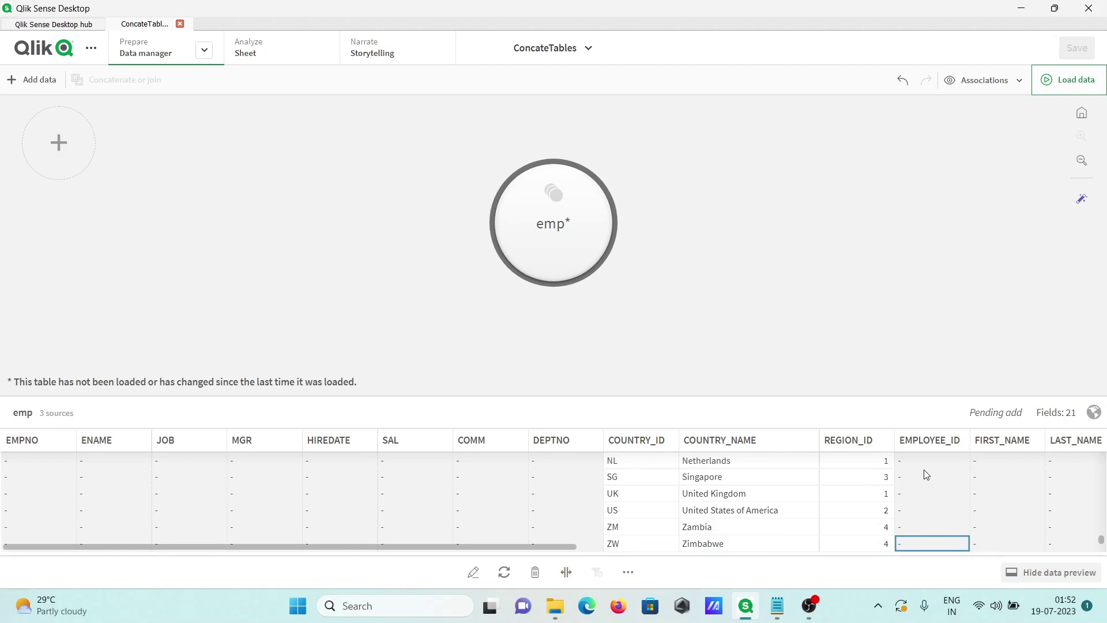
key("Right")
key("Right")
key("Right")
key("Right")
key("Right")
key("Right")
key("Right")
key("Right")
key("Right")
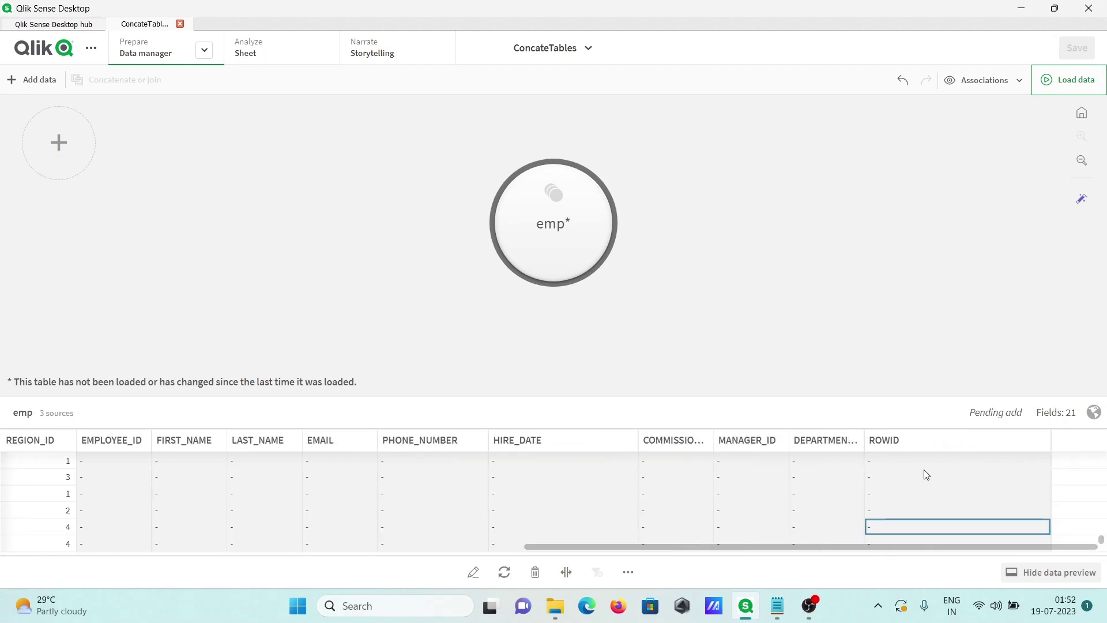
key("Page_Up")
key("Page_Up")
key("Page_Up")
key("Page_Up")
key("Page_Up")
key("Page_Up")
key("Page_Up")
key("Page_Up")
key("Page_Up")
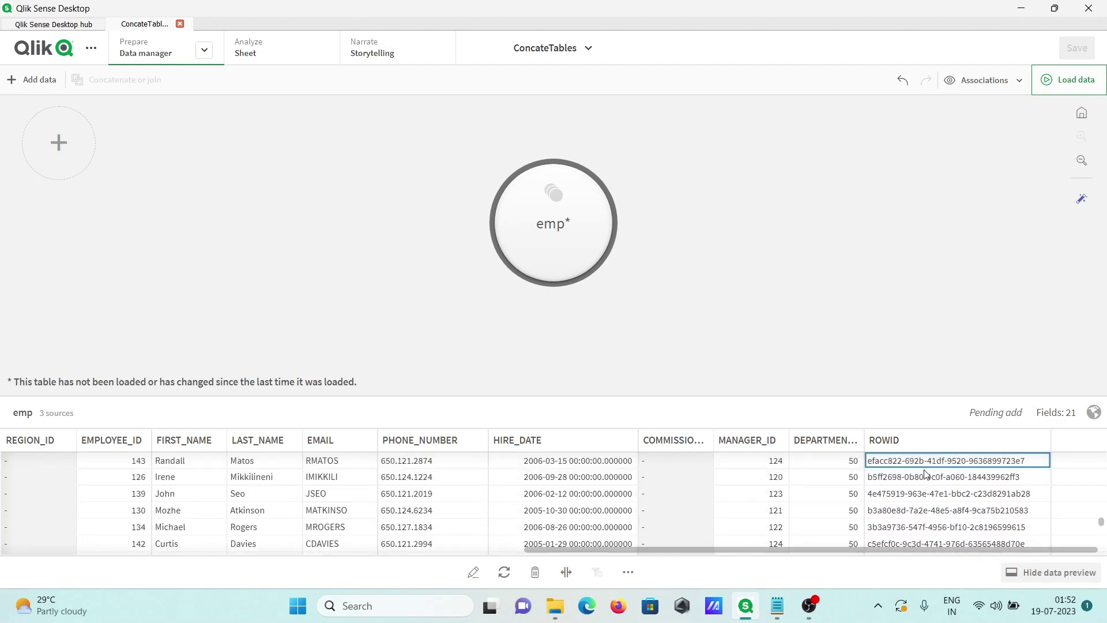
key("Page_Up")
key("Page_Up")
key("Page_Up")
key("Page_Up")
key("Page_Up")
key("Page_Up")
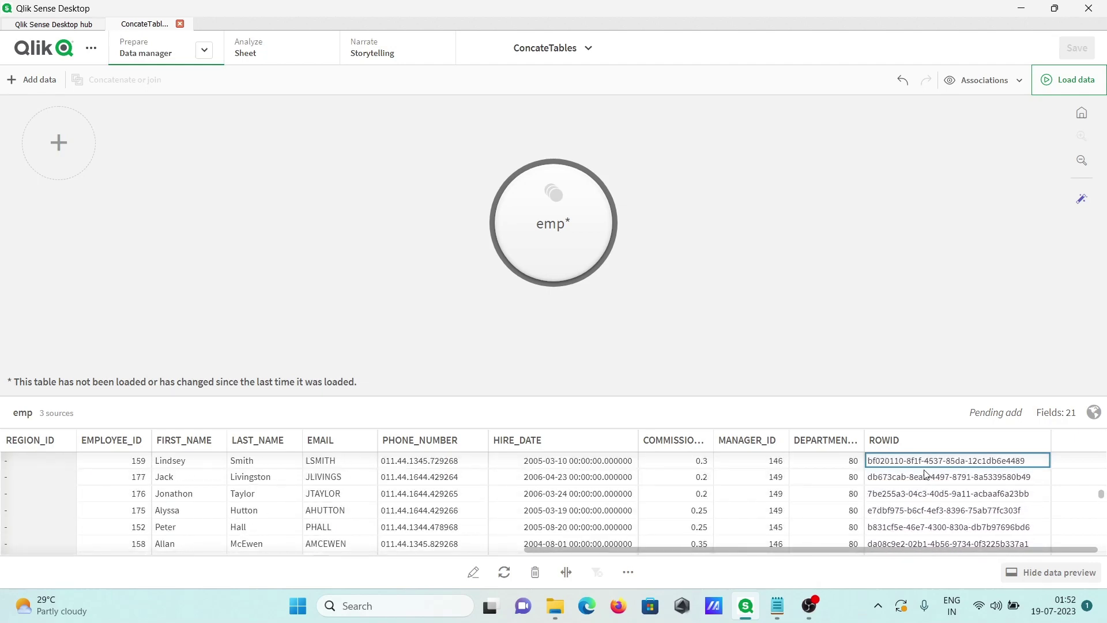
key("Up")
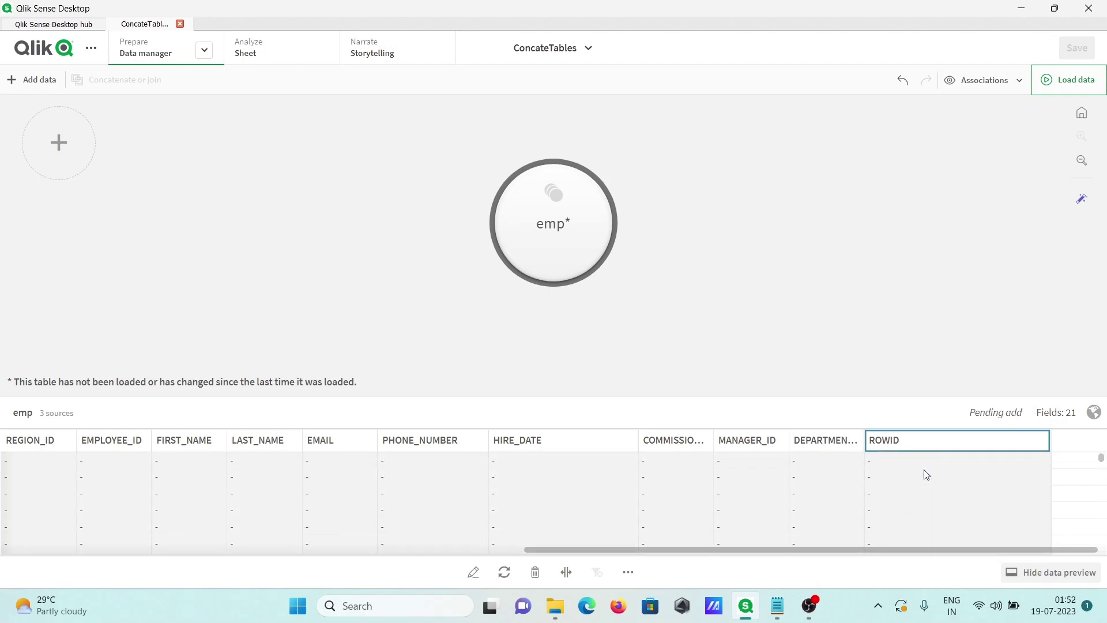
key("Down")
key("Page_Down")
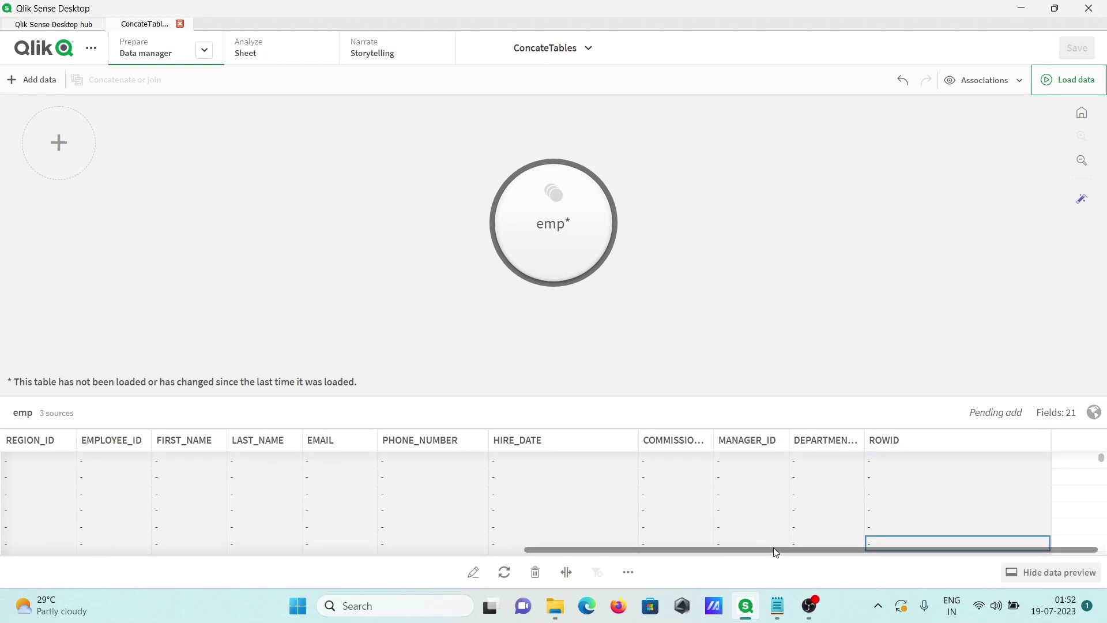
left_click_drag(776, 553, 203, 565)
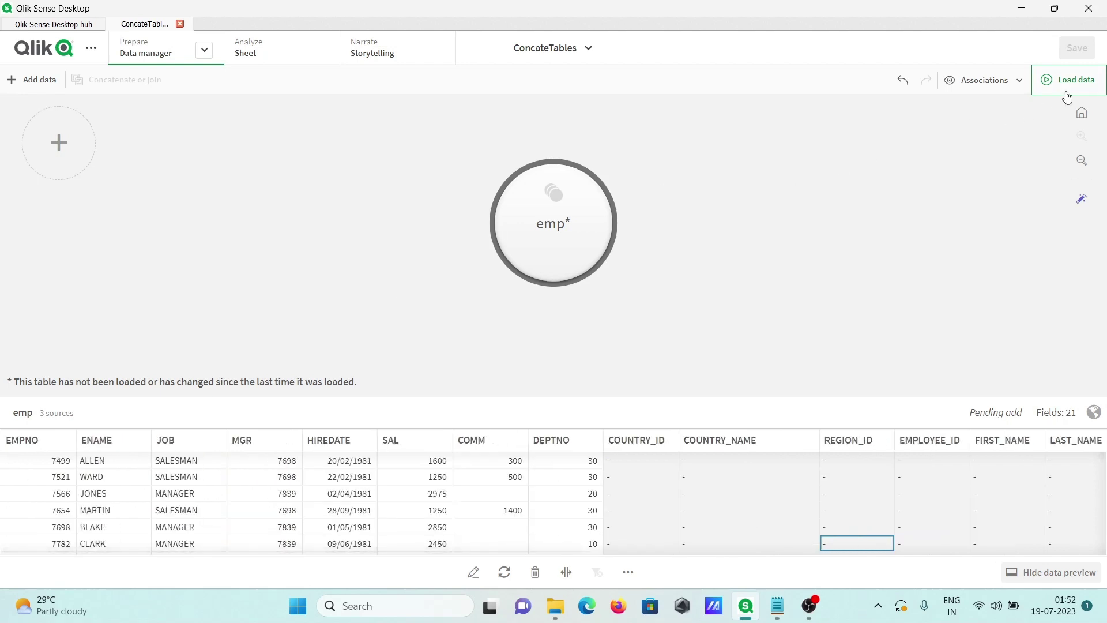
Step: Load the 21-field, 3-source emp table into the app and save ConcateTables
left_click(1043, 89)
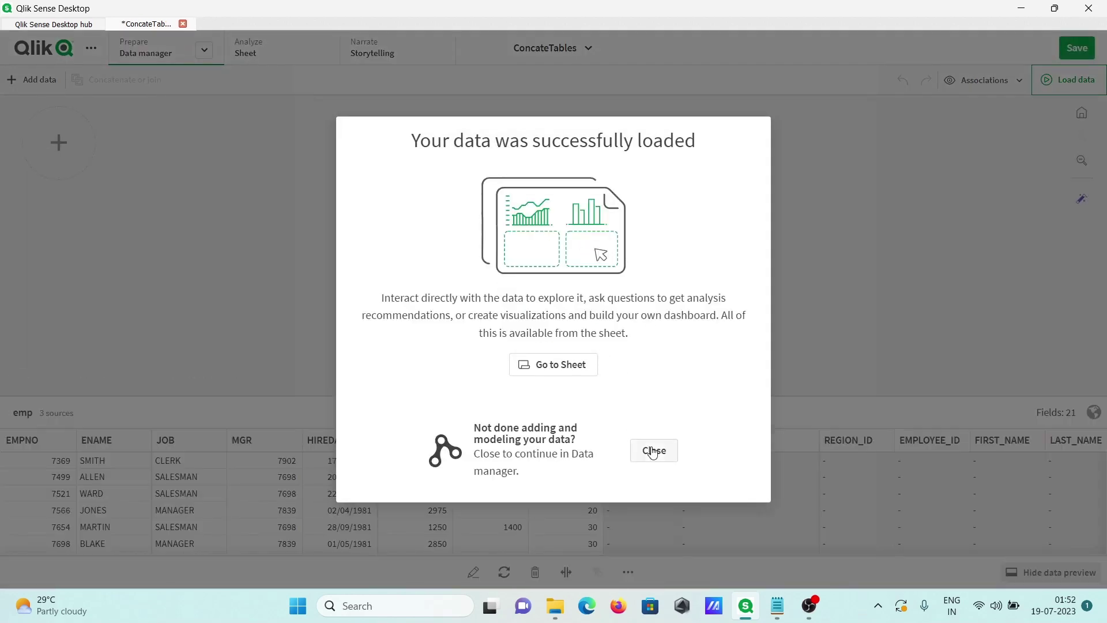
left_click(653, 451)
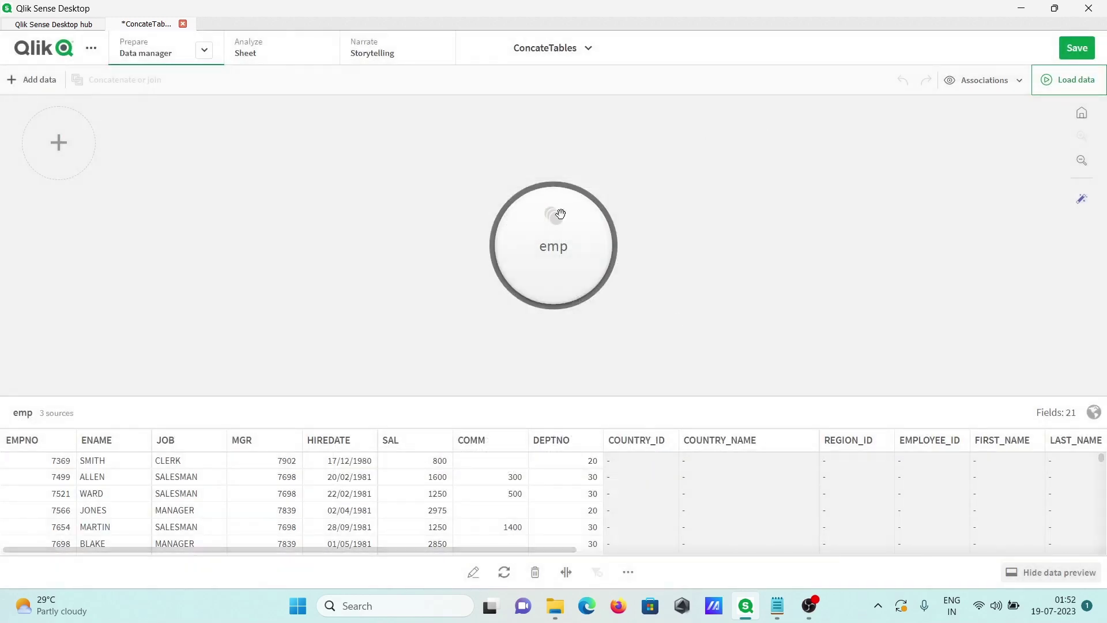
left_click(1079, 51)
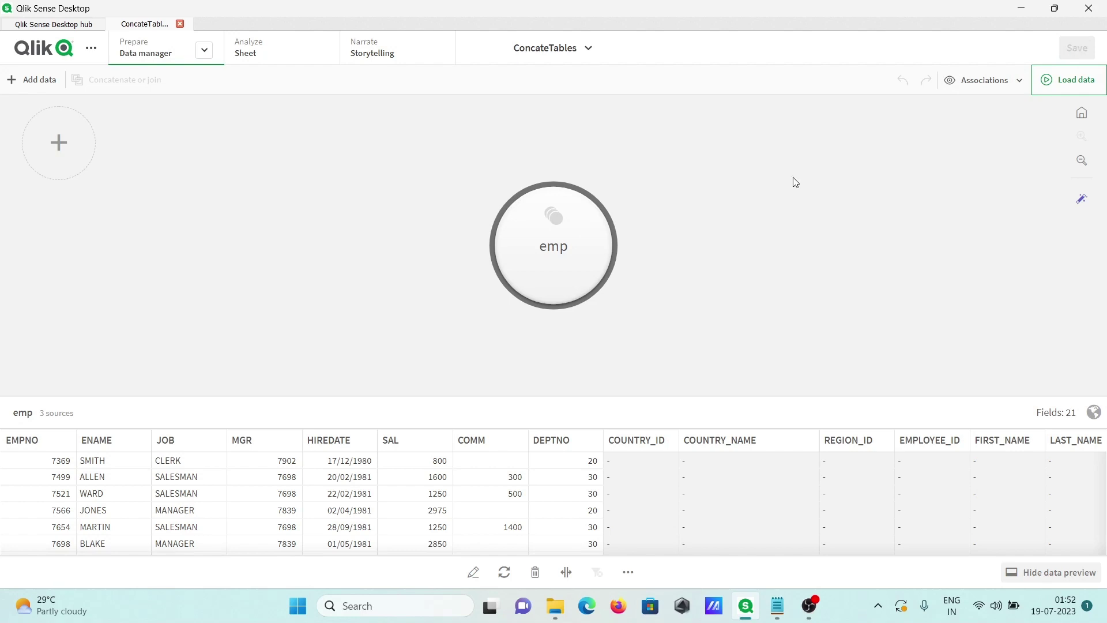
Step: Switch to the Notepad note 'How to concatenate tables in qlik sense'
left_click(778, 606)
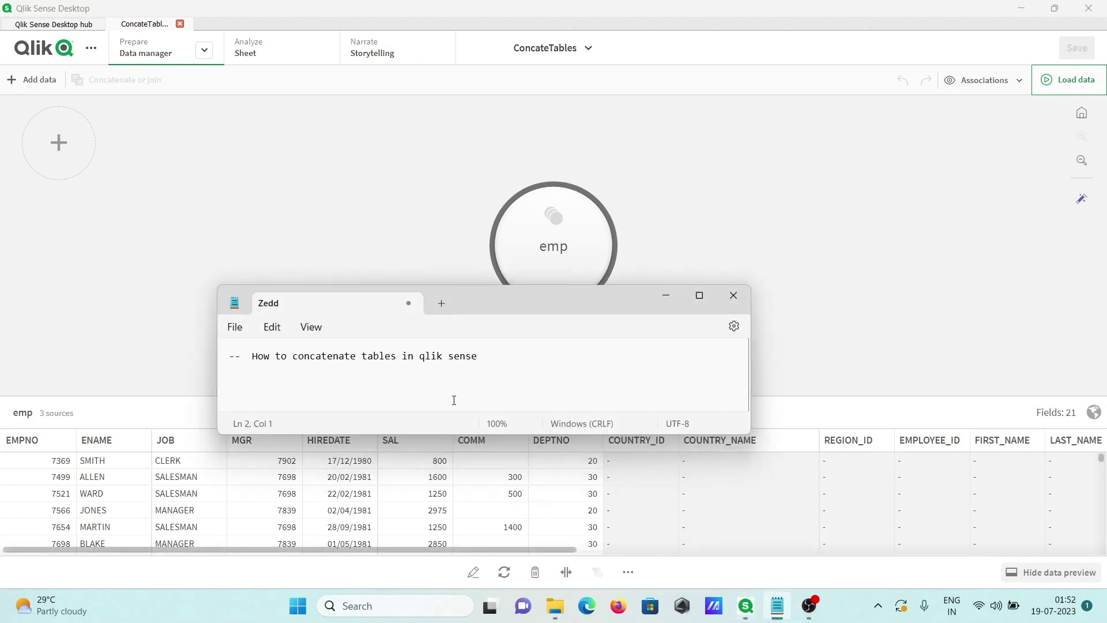